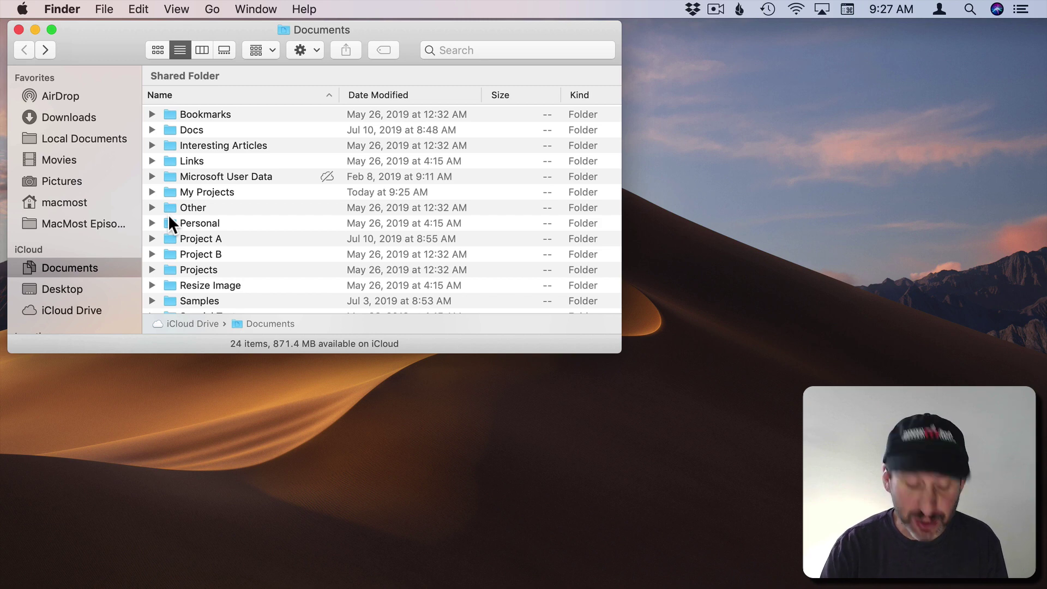
# Bring up the empty Spotlight search bar over the Documents window with Command-Space.
pyautogui.press('super+space')
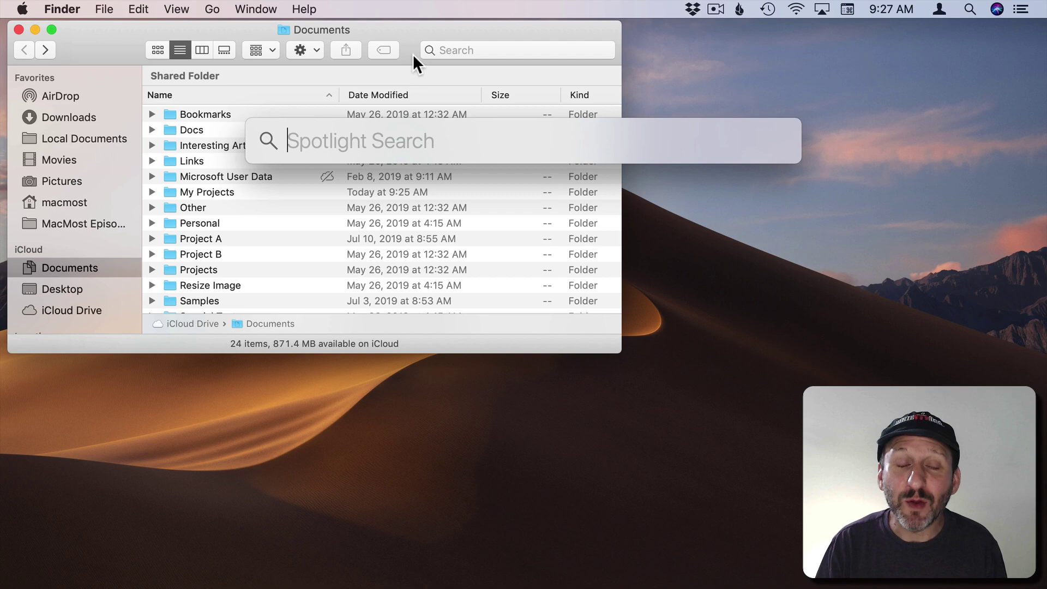
# Close Spotlight with Escape, returning to the Finder Documents window.
pyautogui.press('Escape')
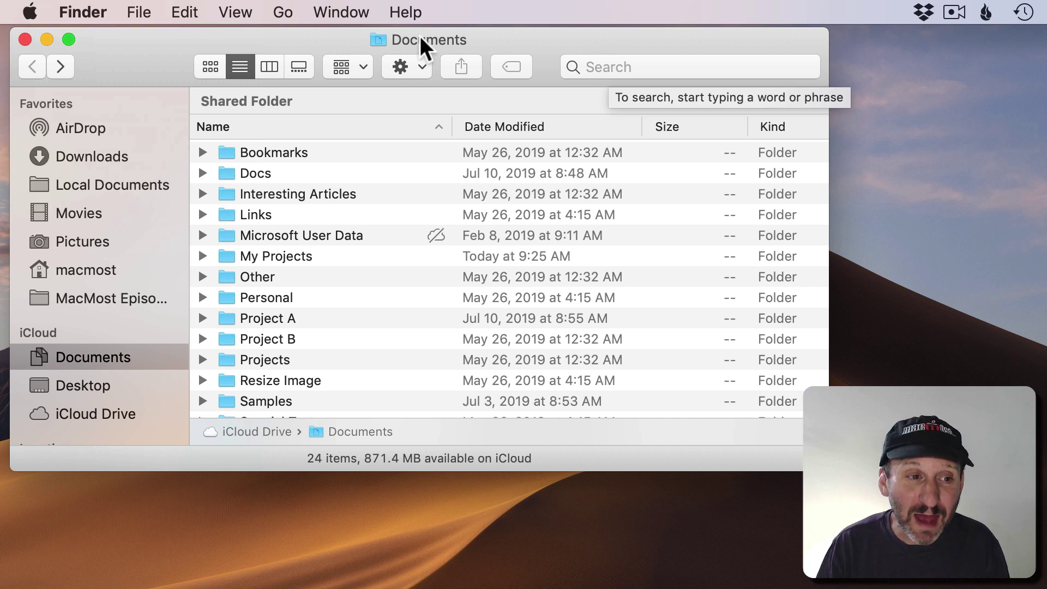
# Start a File > Find search, switching scope to This Mac and back to Documents.
pyautogui.click(138, 12)
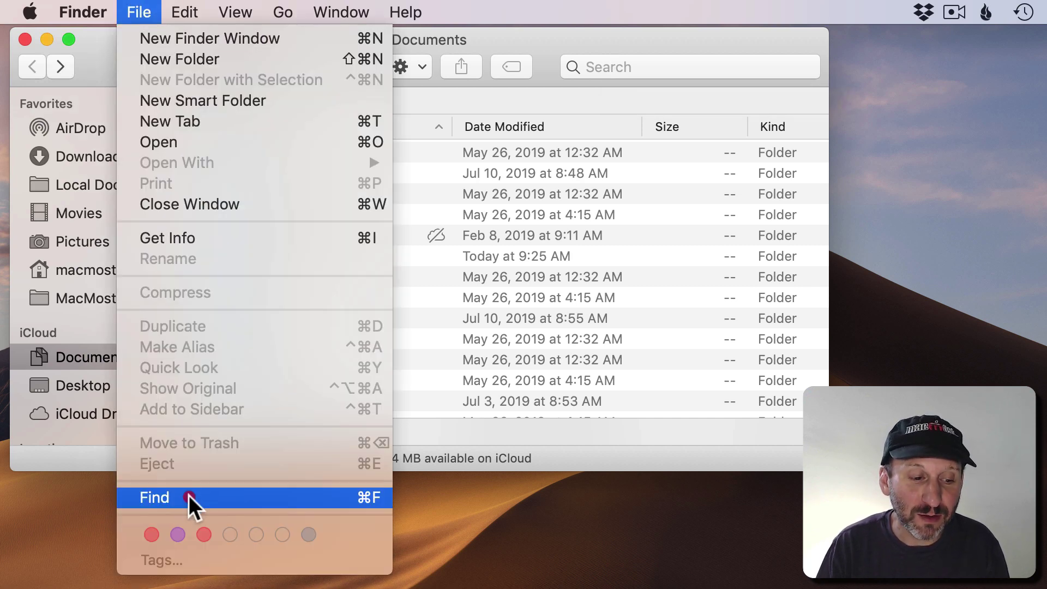
pyautogui.press('super+f')
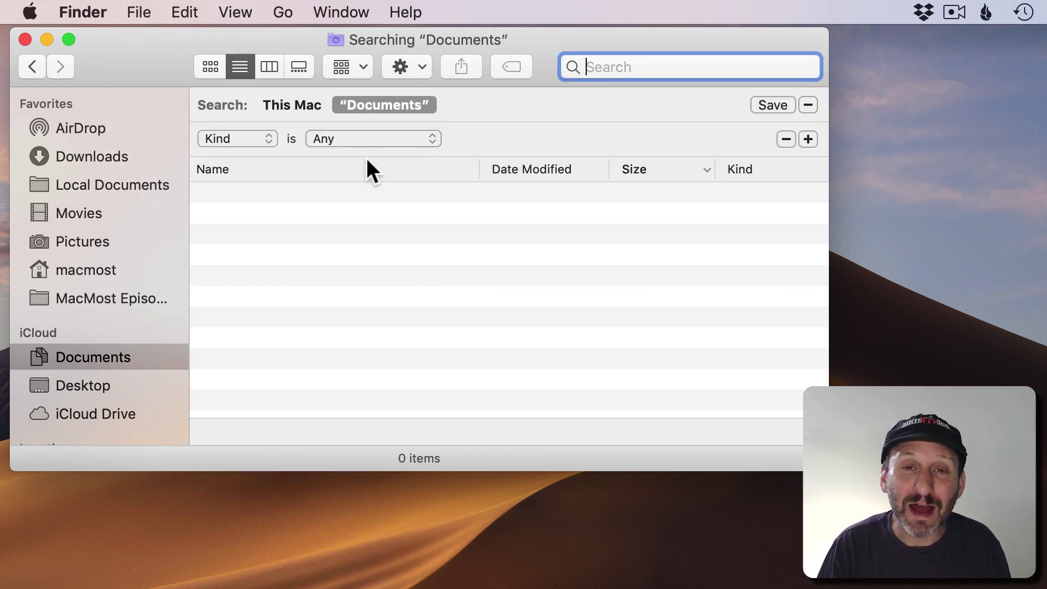
pyautogui.click(292, 105)
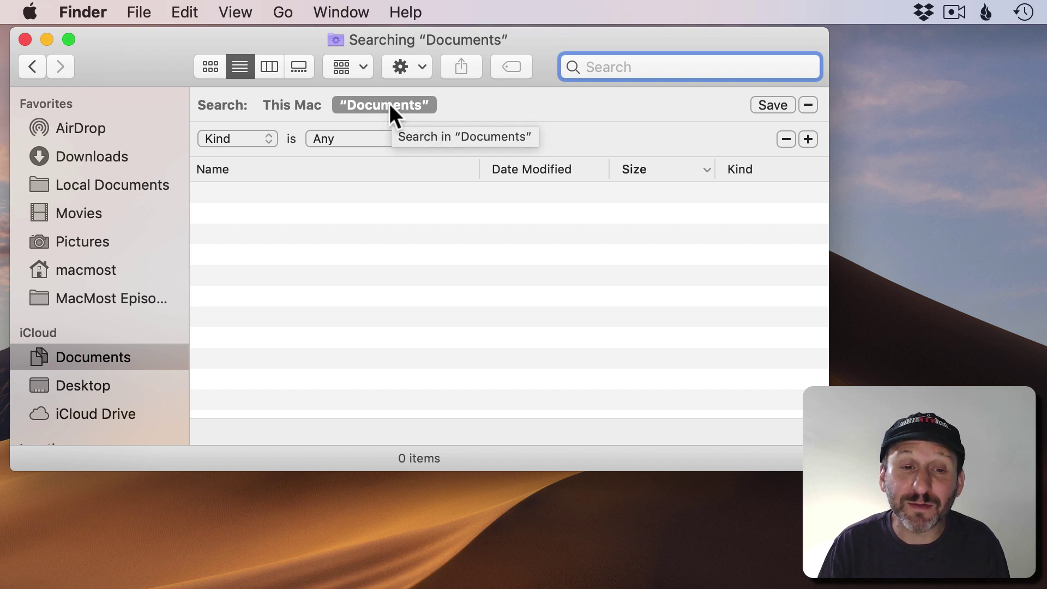
pyautogui.click(289, 107)
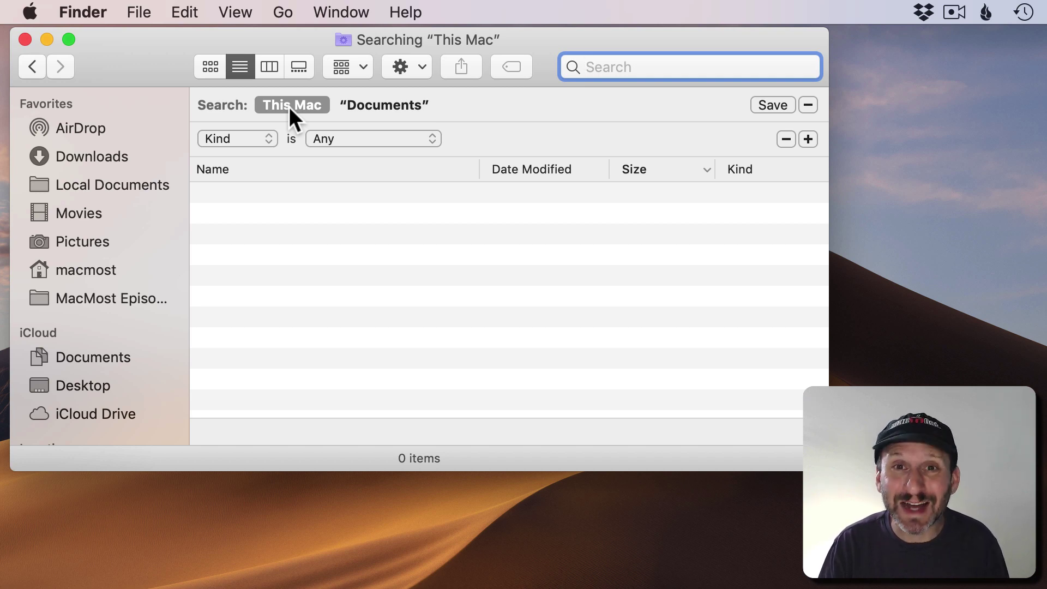
pyautogui.click(384, 105)
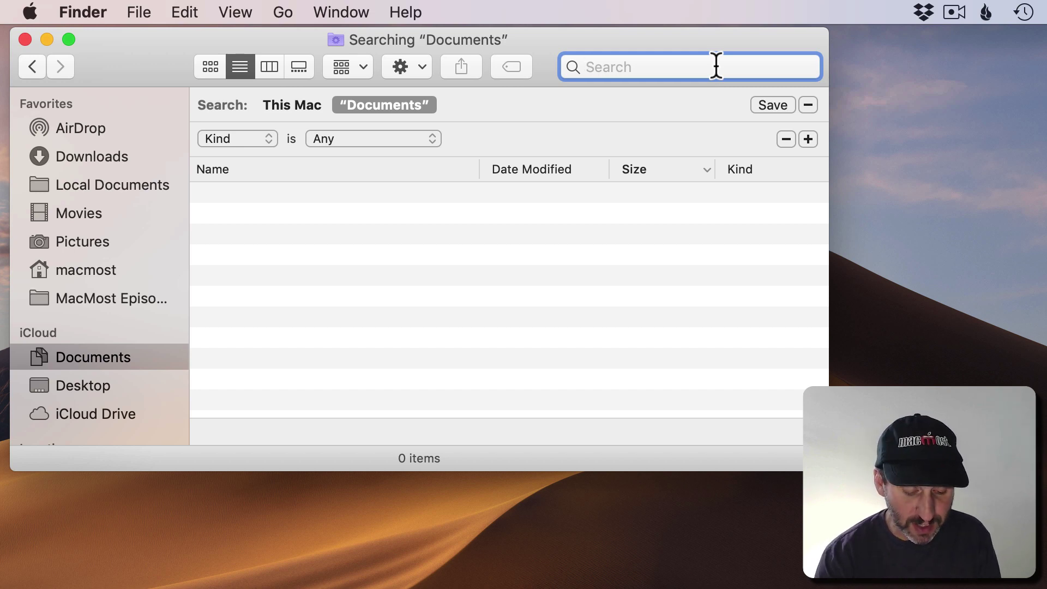
pyautogui.write('test')
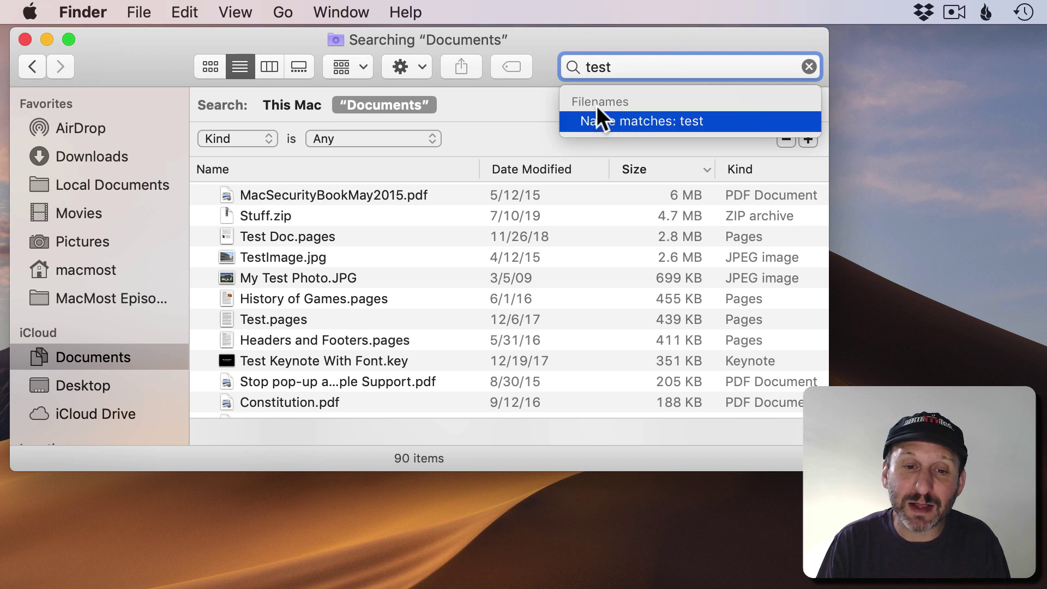
# Choose the 'Name matches: test' suggestion, listing 44 matching items.
pyautogui.click(648, 121)
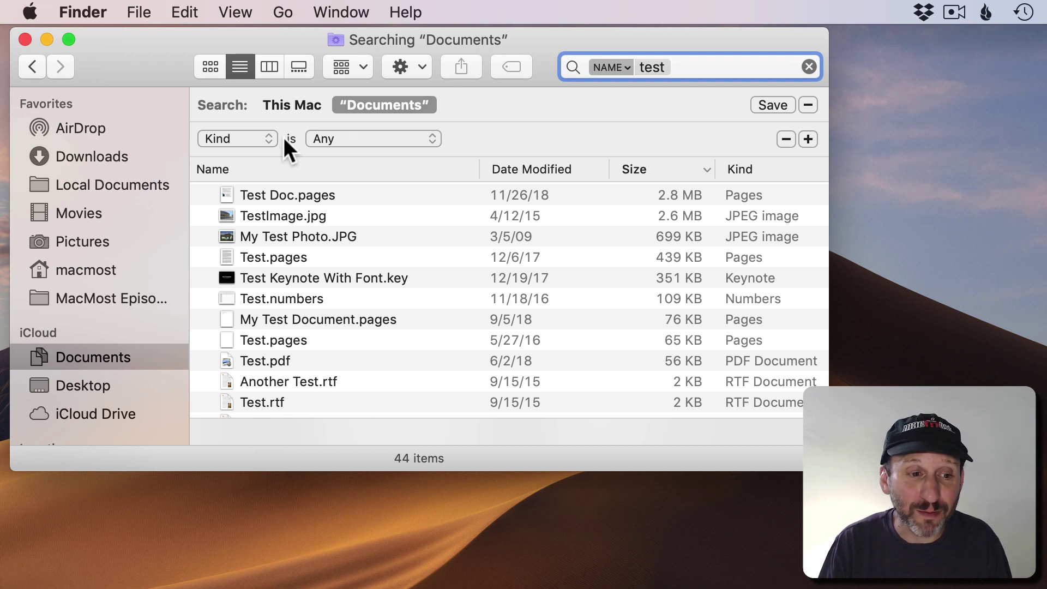
# Try the Text, Presentation and Music kinds, then set Kind to Folder.
pyautogui.click(230, 136)
pyautogui.click(357, 132)
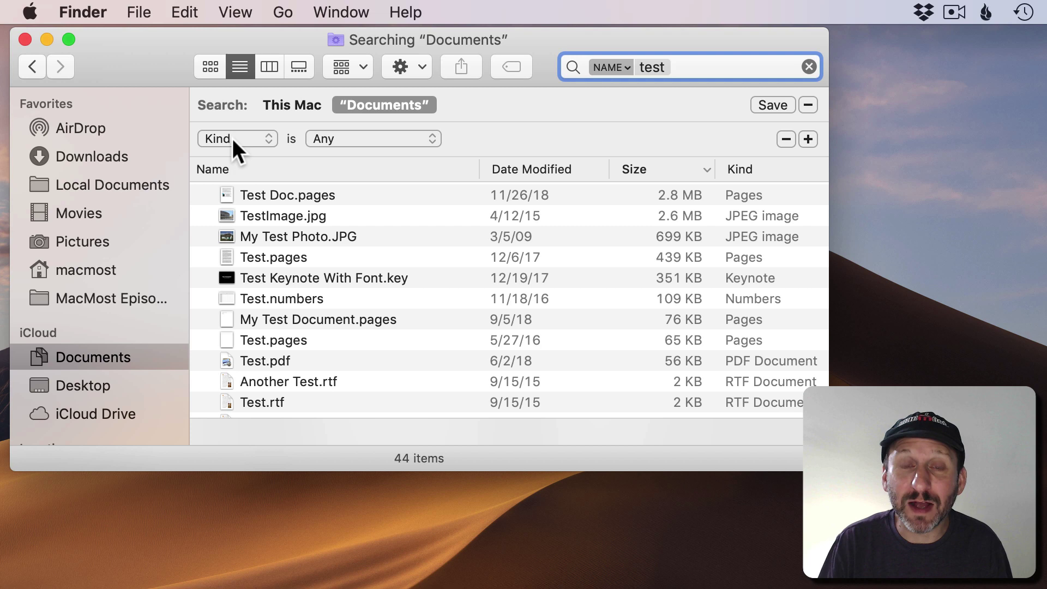
pyautogui.click(339, 138)
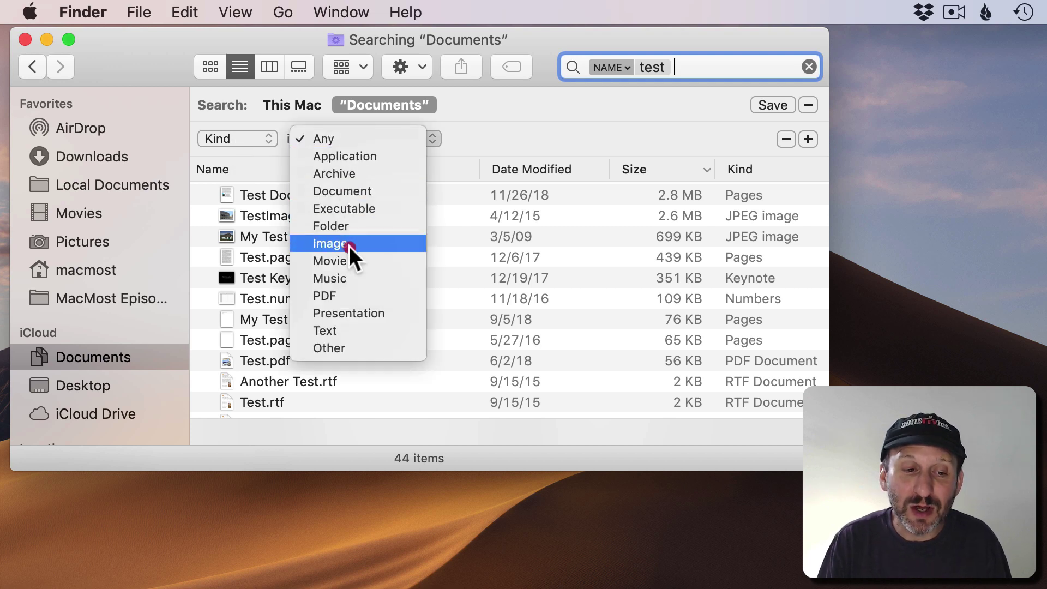
pyautogui.click(346, 327)
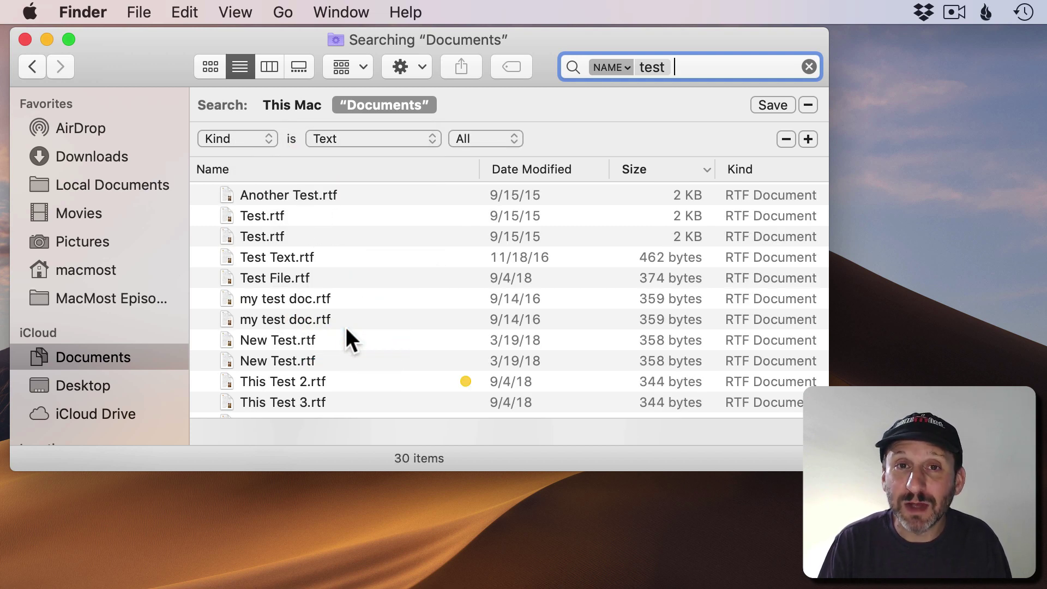
pyautogui.click(347, 140)
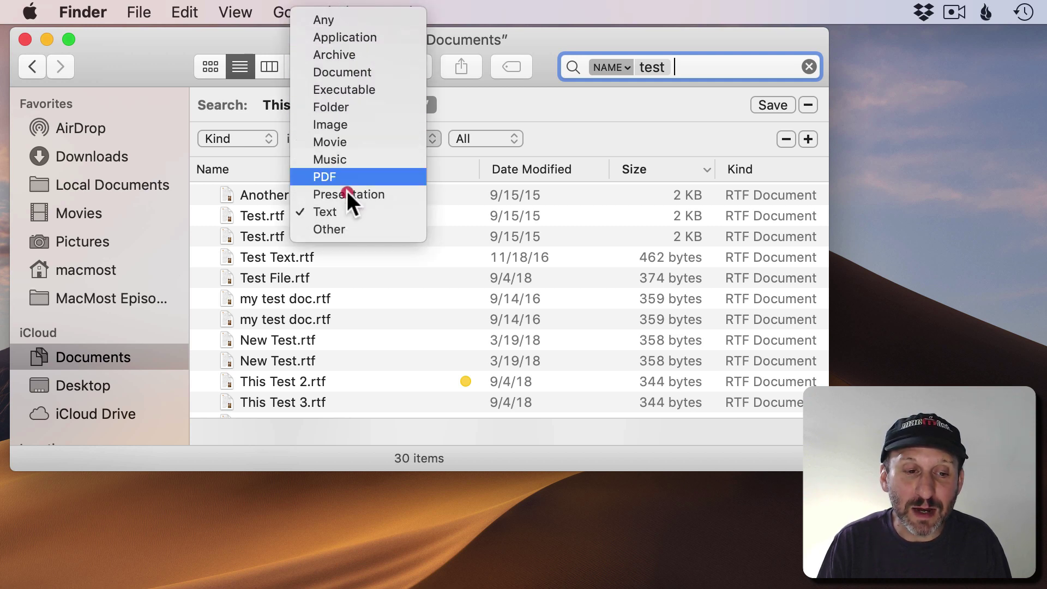
pyautogui.click(347, 196)
pyautogui.click(357, 138)
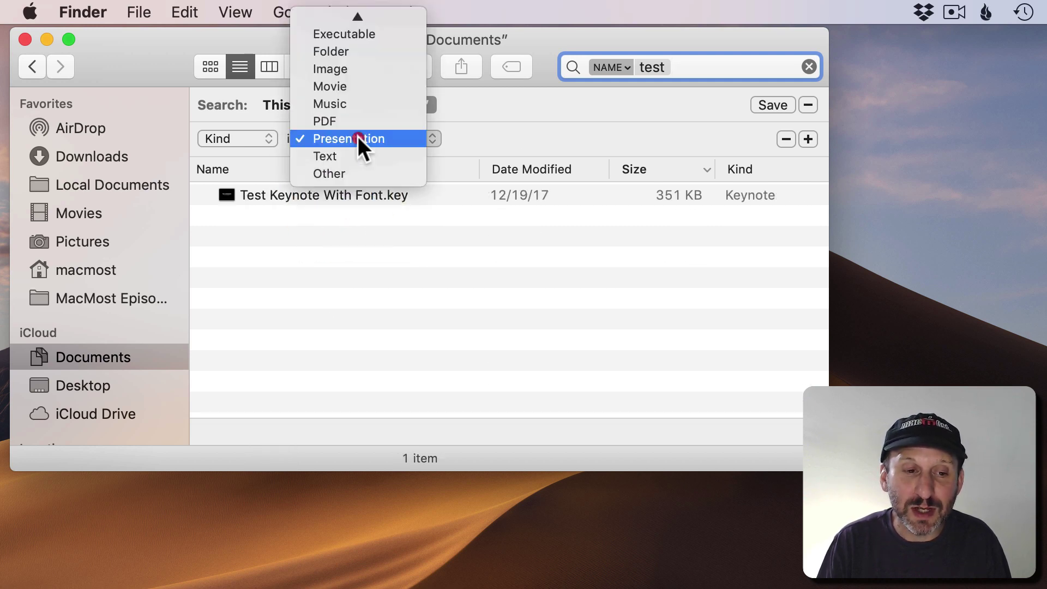
pyautogui.click(356, 101)
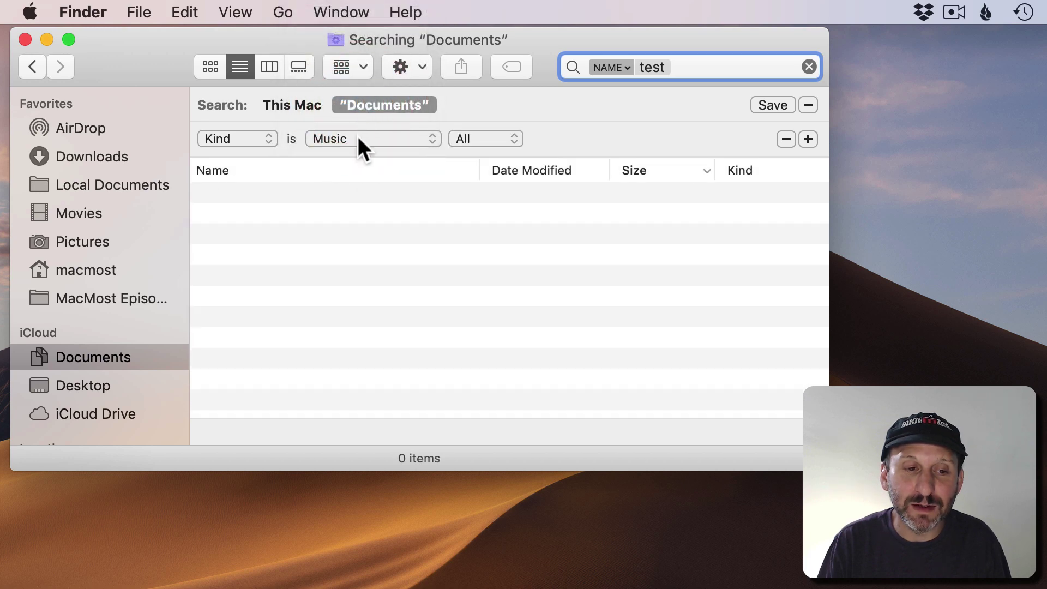
pyautogui.click(358, 138)
pyautogui.click(364, 93)
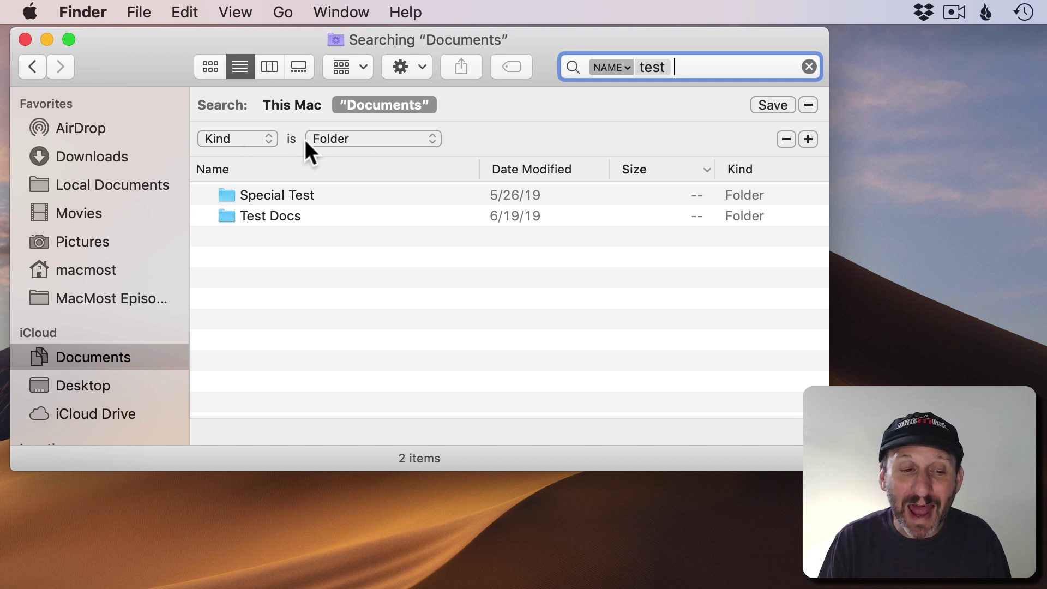
# Add a rule with Kind Text, keeping all text types, and switch an attribute to Last opened date.
pyautogui.click(809, 140)
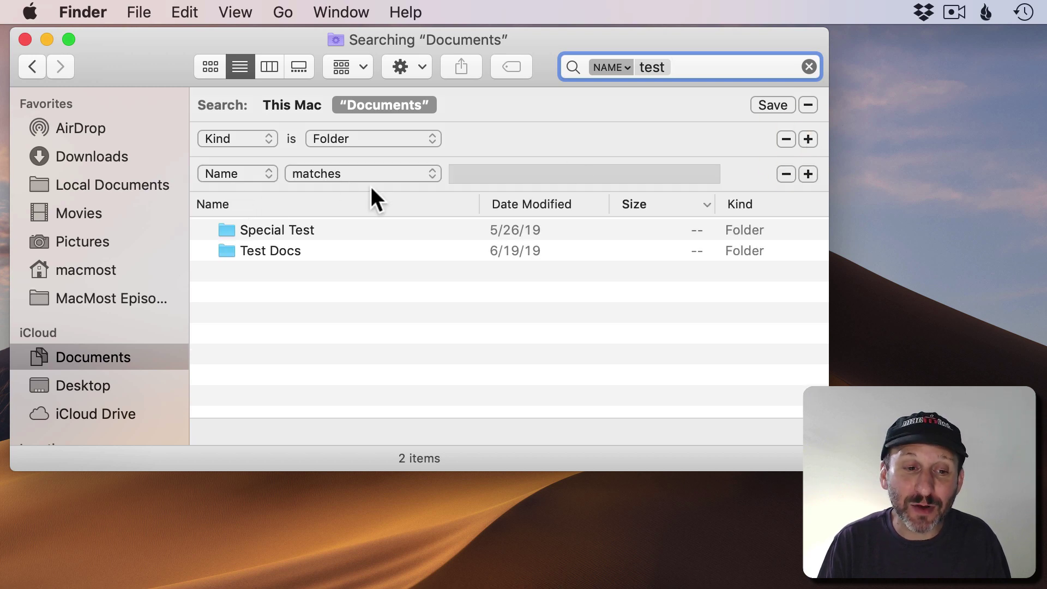
pyautogui.click(360, 135)
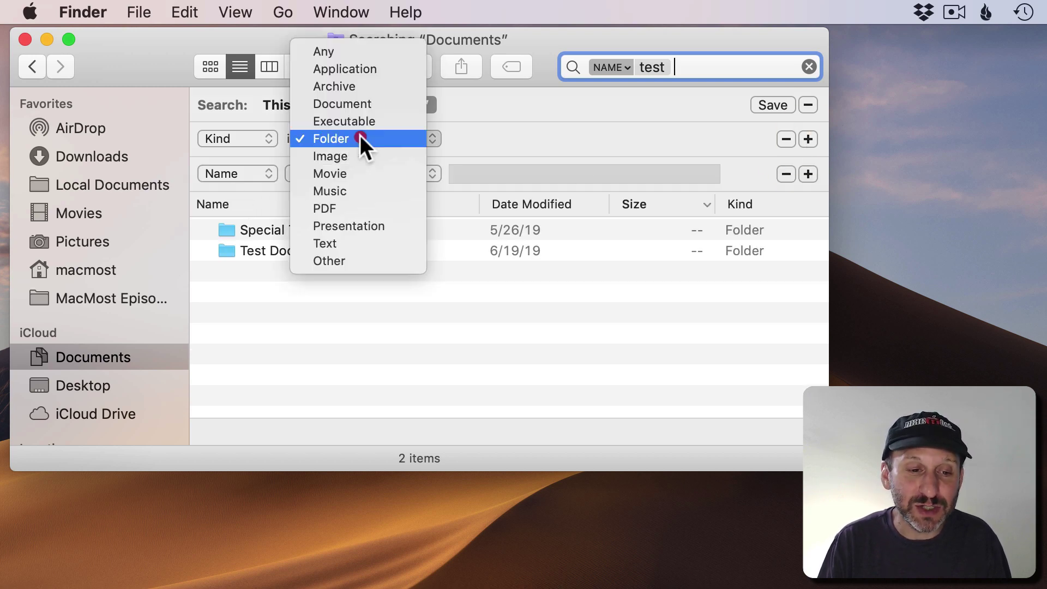
pyautogui.click(364, 243)
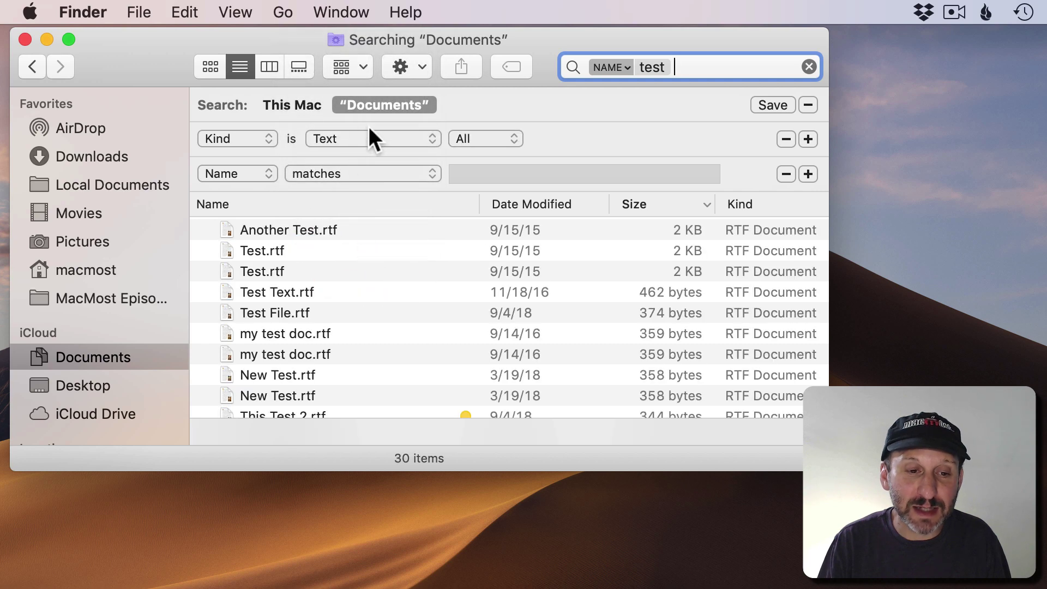
pyautogui.click(486, 138)
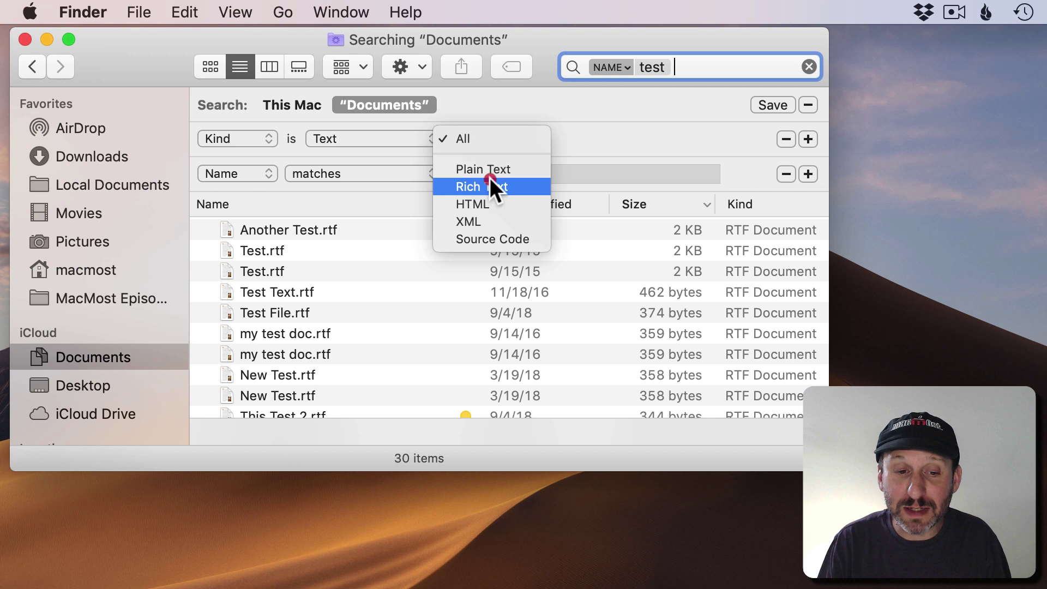
pyautogui.click(582, 105)
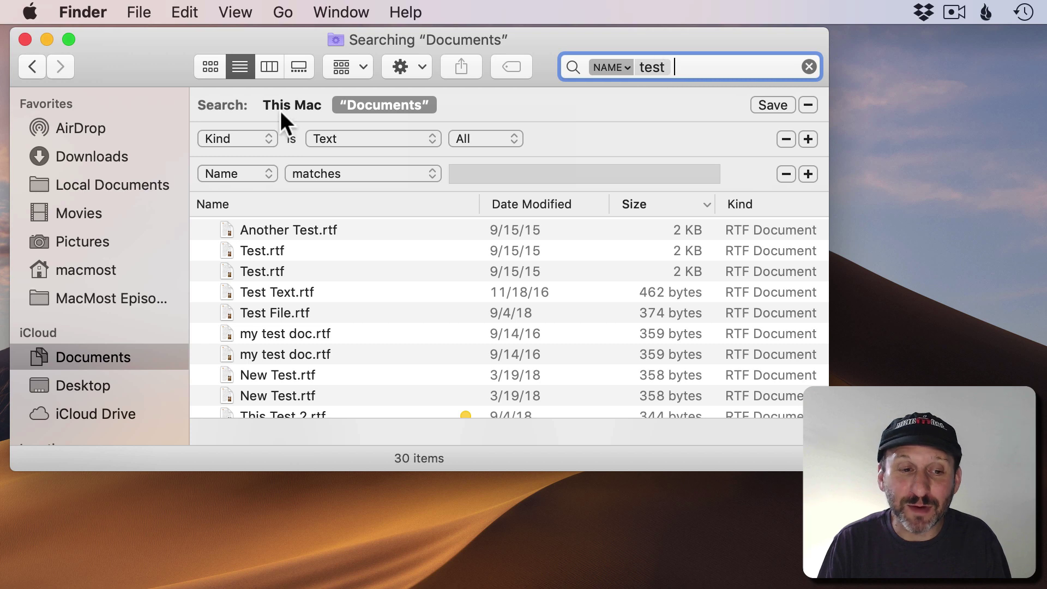
pyautogui.click(236, 172)
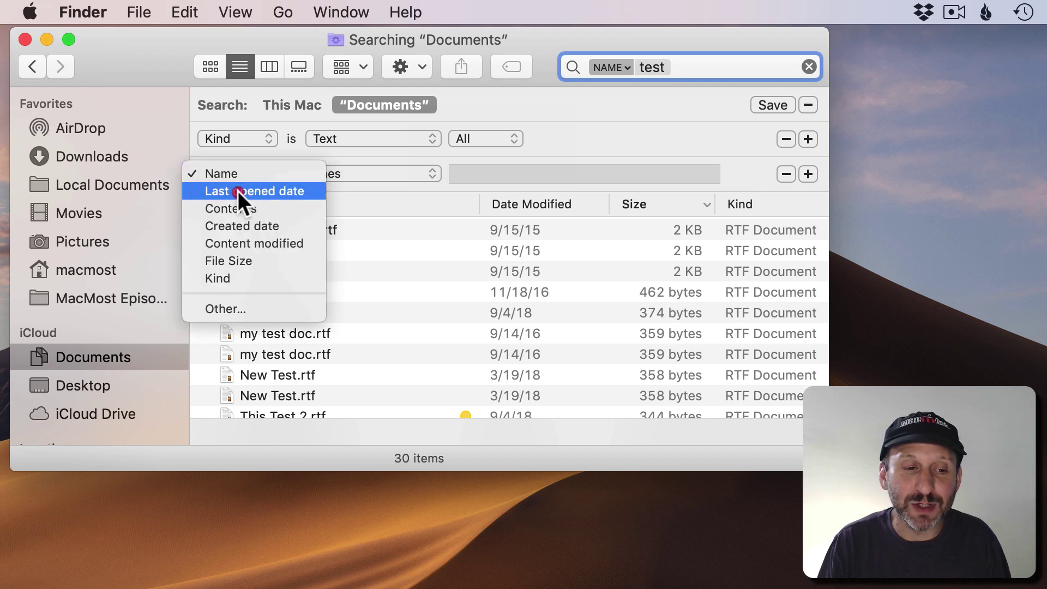
pyautogui.click(238, 190)
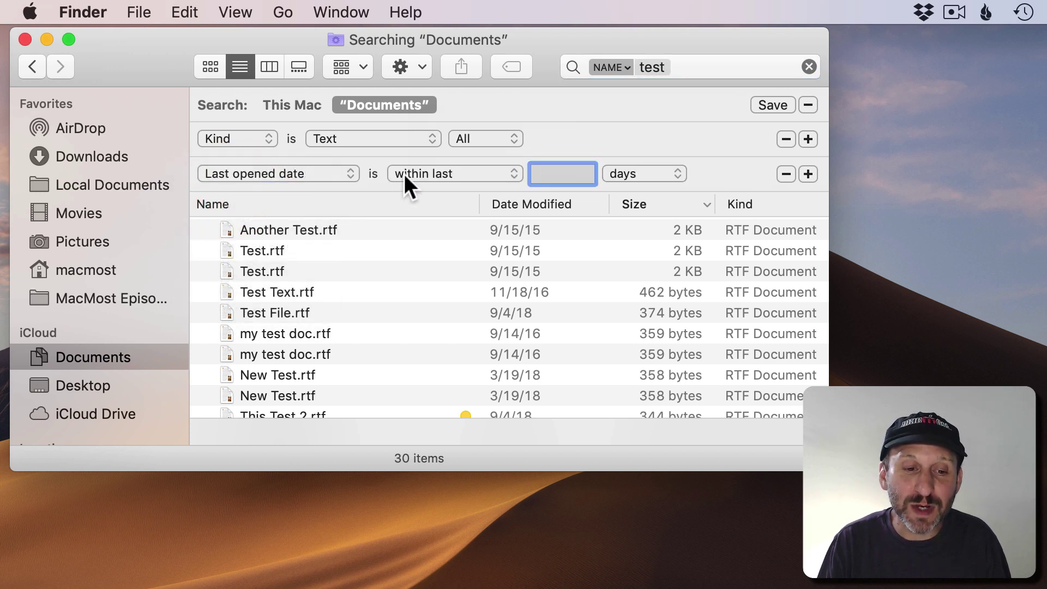
pyautogui.write('300')
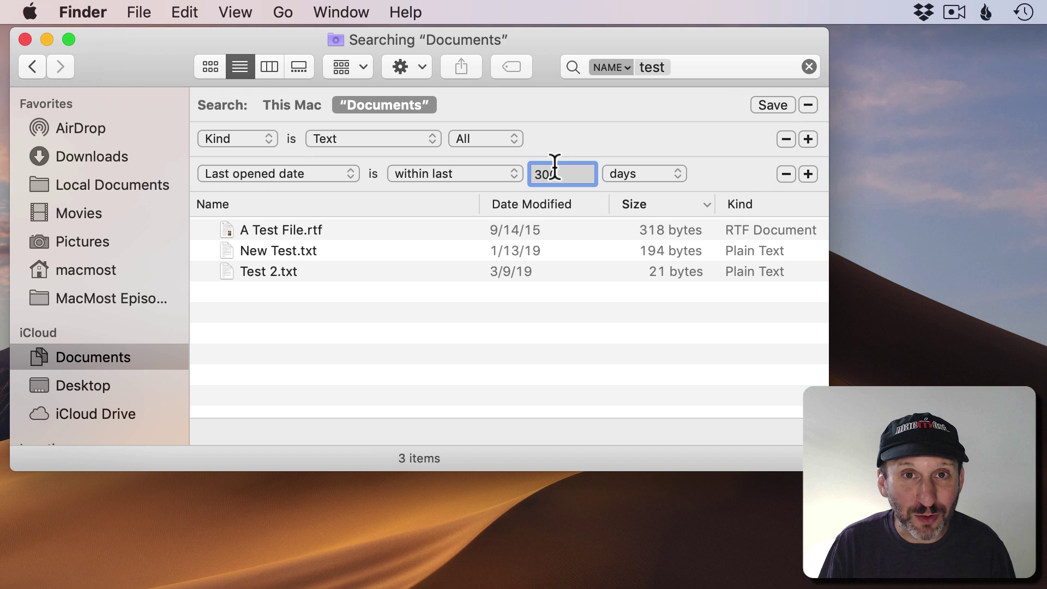
# Remove the last-opened rule and add an Any group with a Last opened date rule.
pyautogui.click(785, 173)
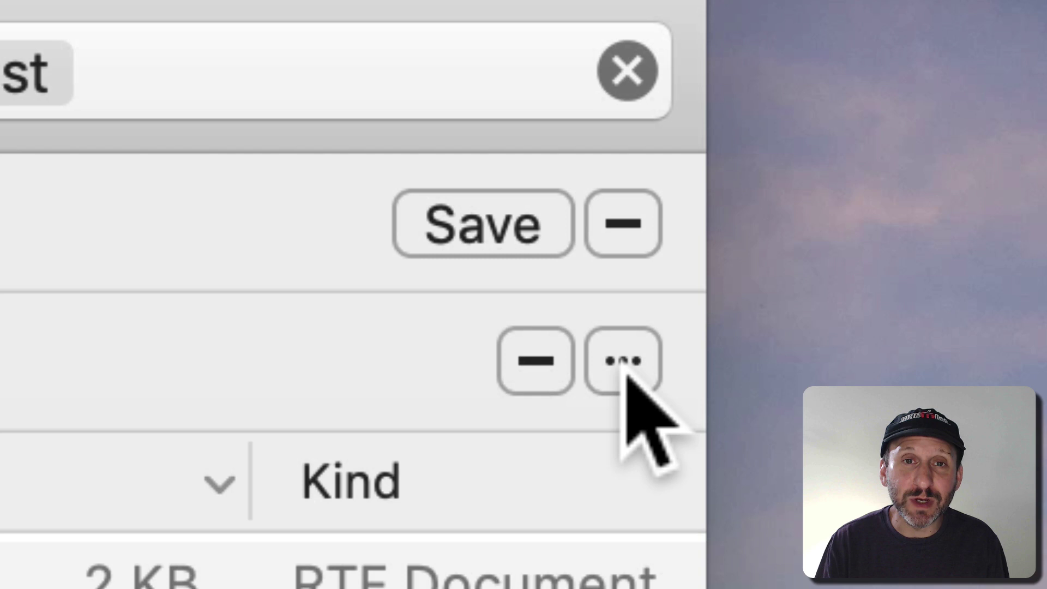
pyautogui.keyDown('alt'); pyautogui.click(623, 360); pyautogui.keyUp('alt')
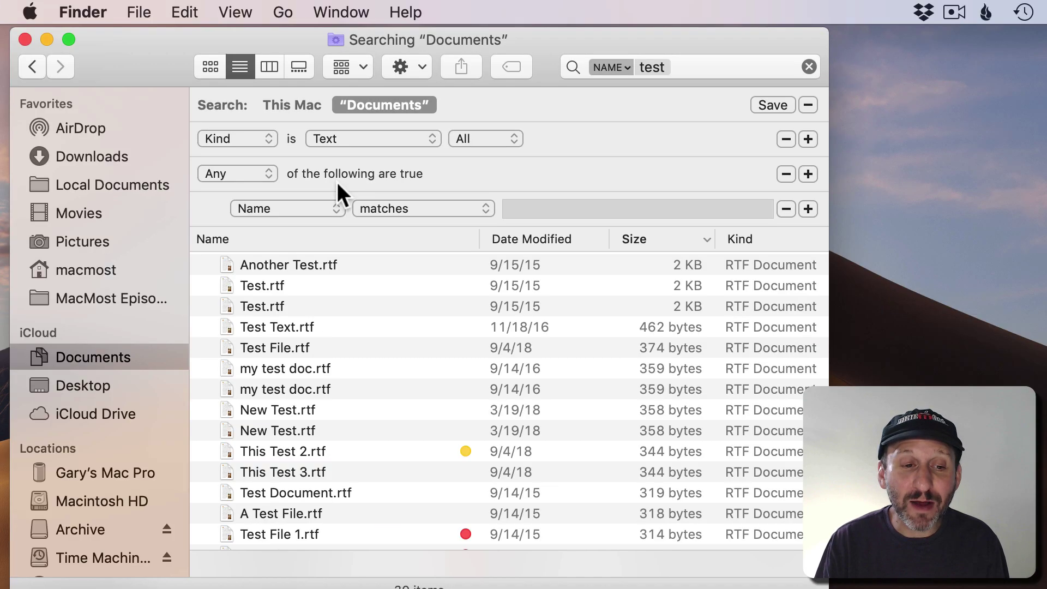
pyautogui.click(227, 173)
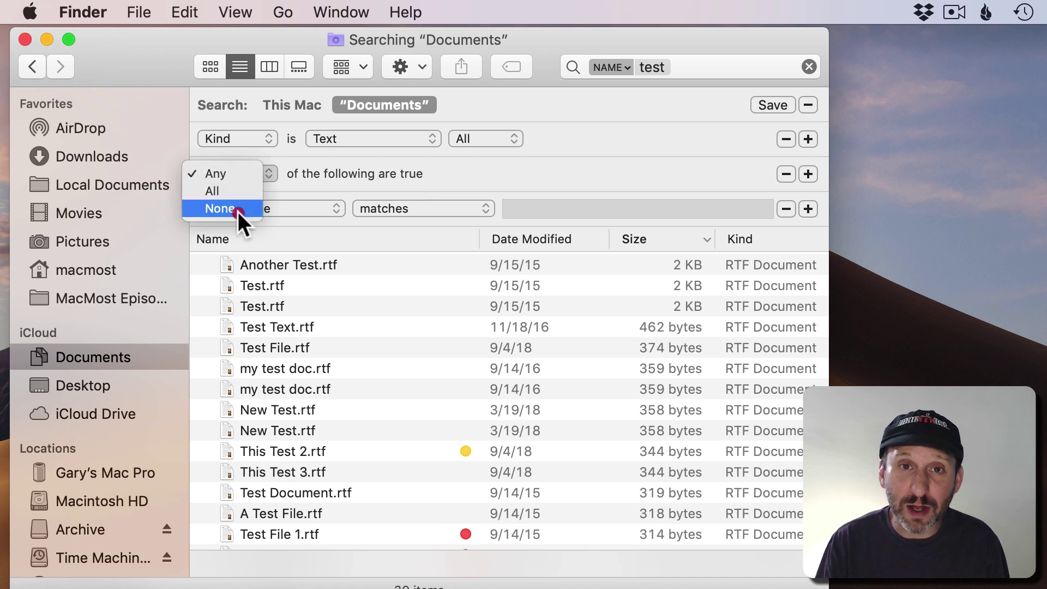
pyautogui.click(359, 157)
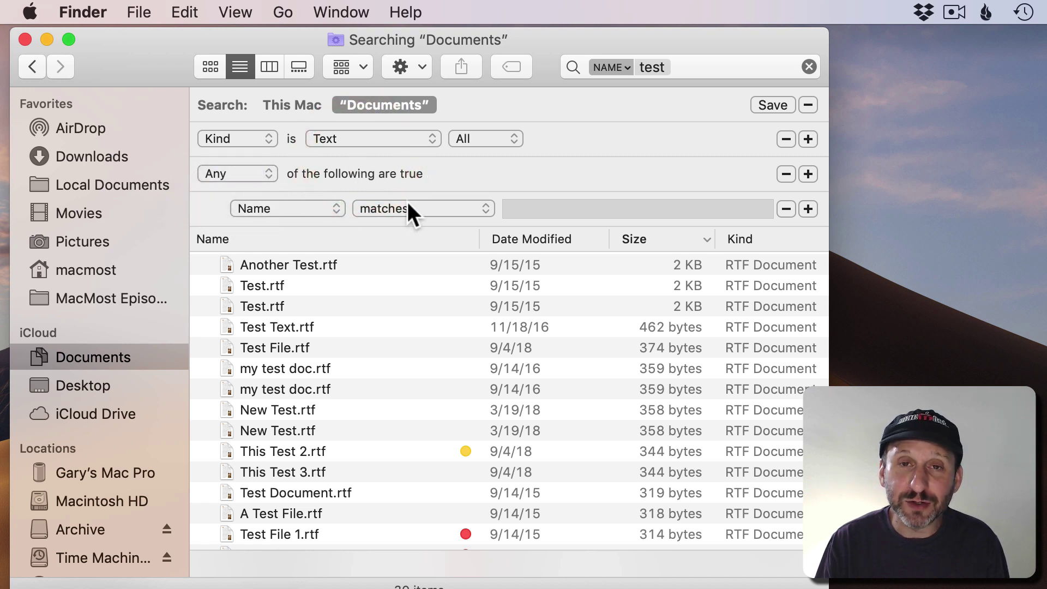
pyautogui.click(312, 209)
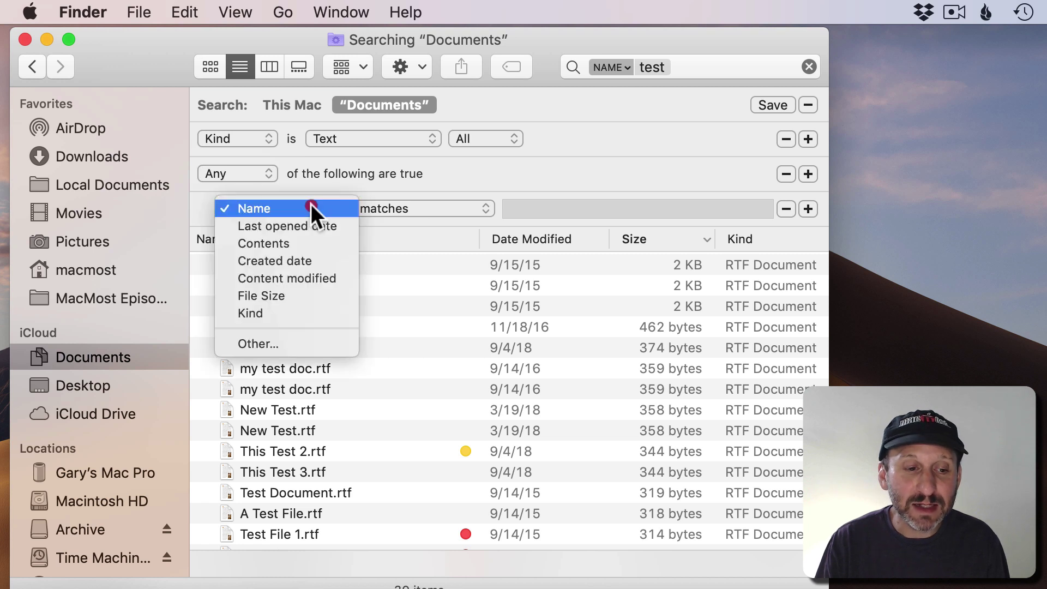
pyautogui.click(288, 226)
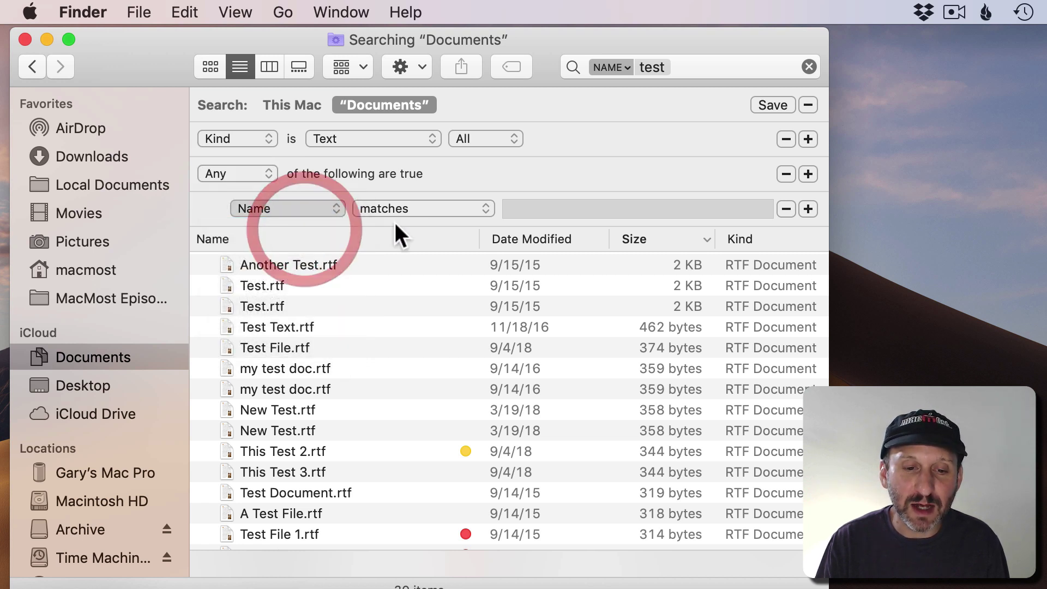
pyautogui.click(644, 209)
pyautogui.write('300')
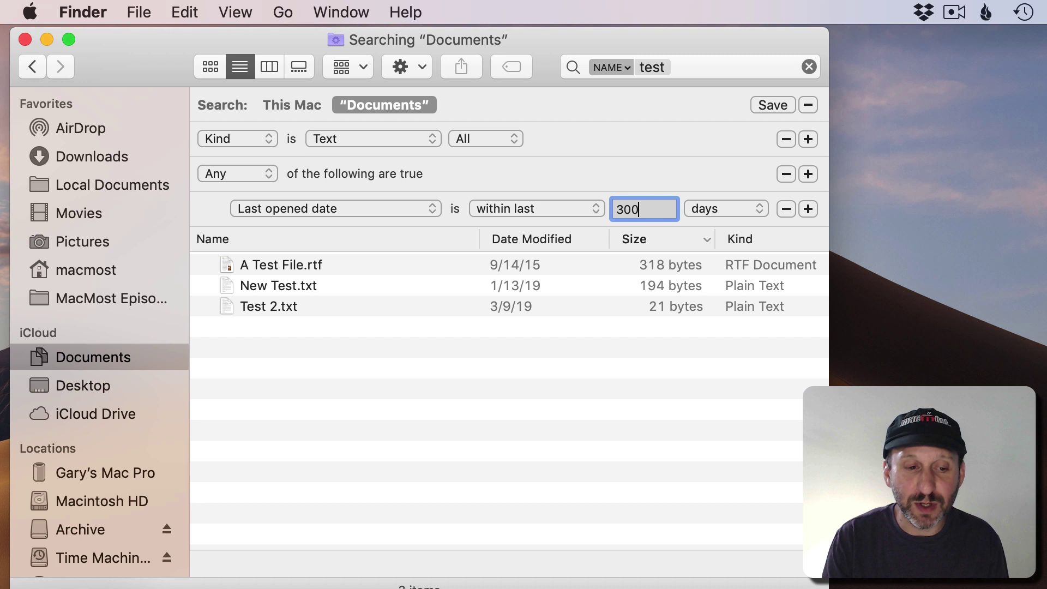
# Add a File size is greater than rule to the group.
pyautogui.click(807, 208)
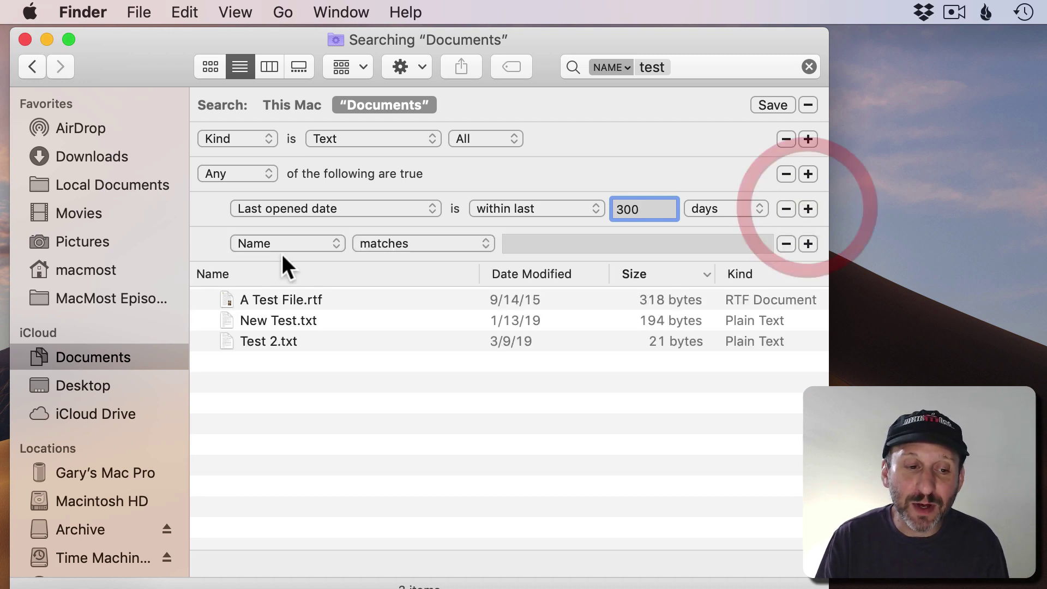
pyautogui.click(249, 241)
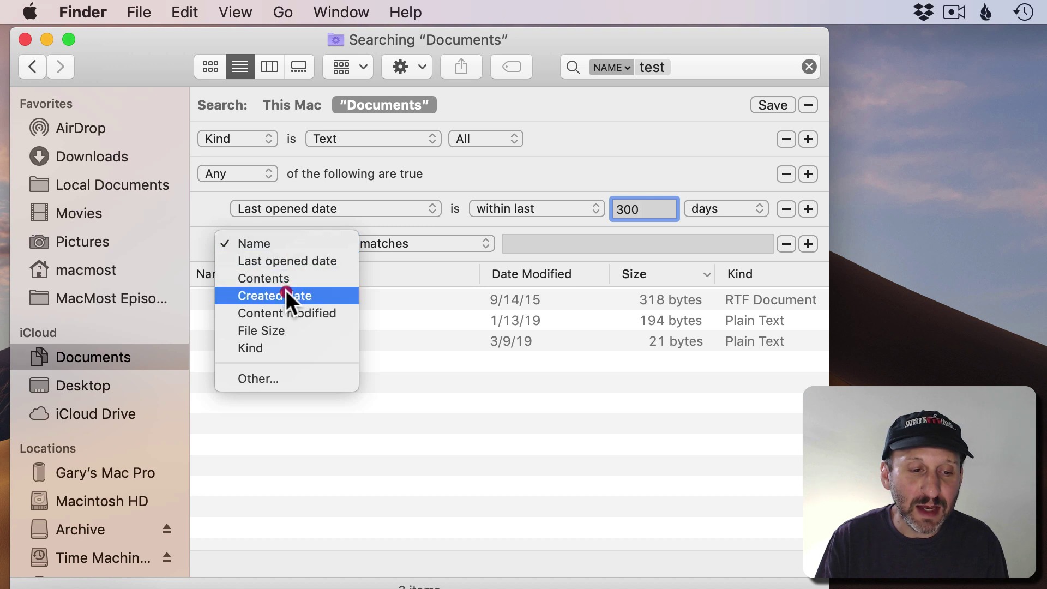
pyautogui.click(262, 331)
pyautogui.click(442, 244)
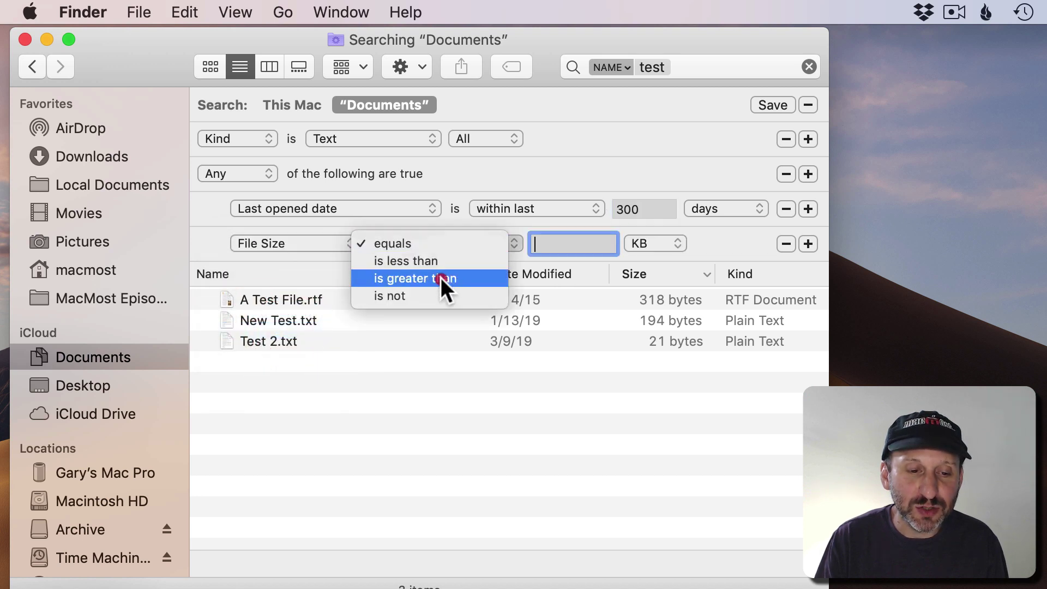
pyautogui.press('Escape')
pyautogui.write('1')
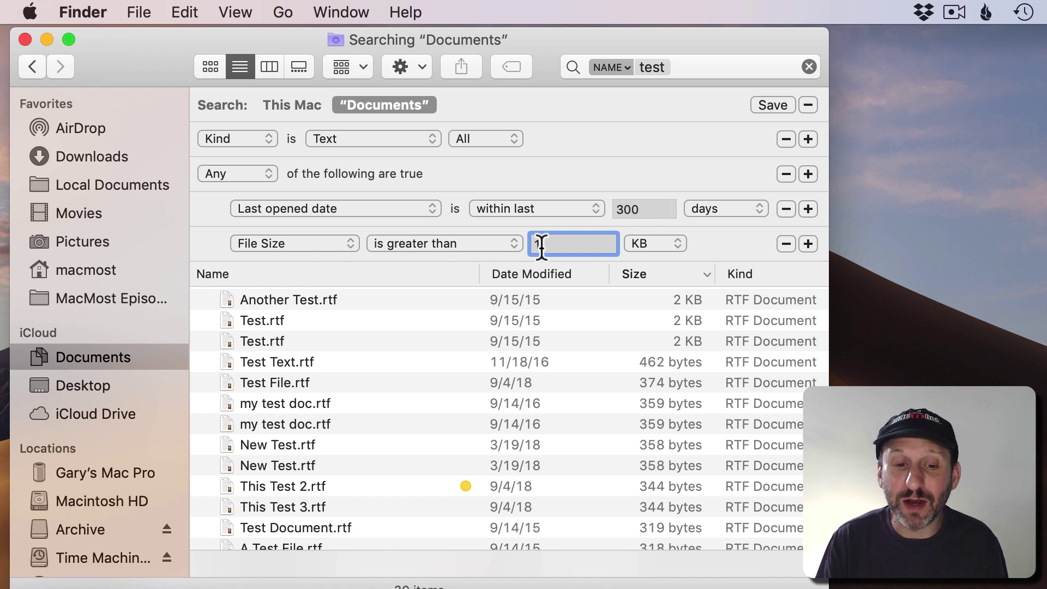
pyautogui.click(245, 172)
pyautogui.click(244, 188)
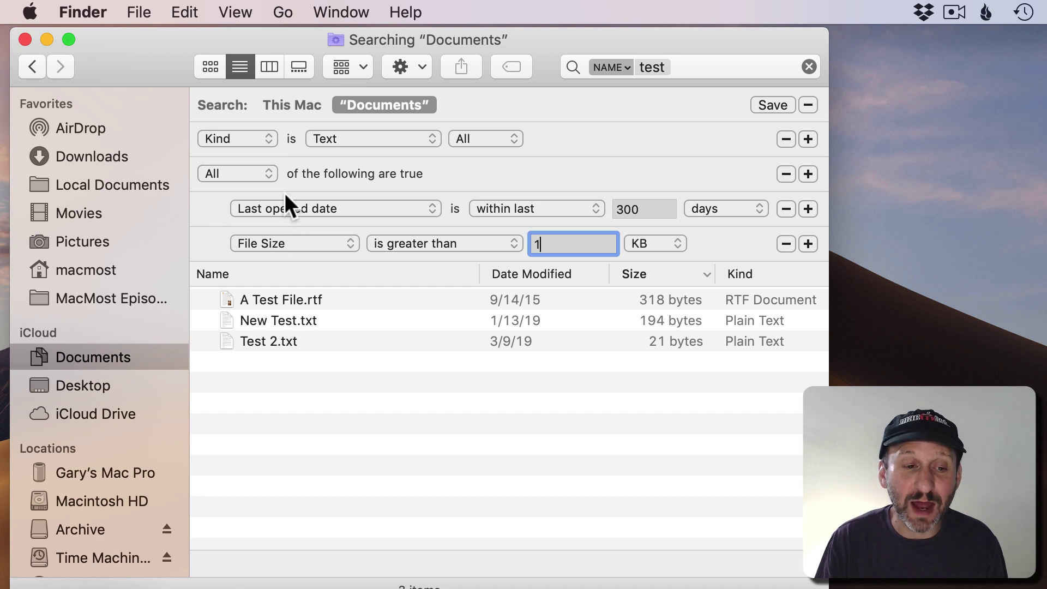
pyautogui.click(236, 174)
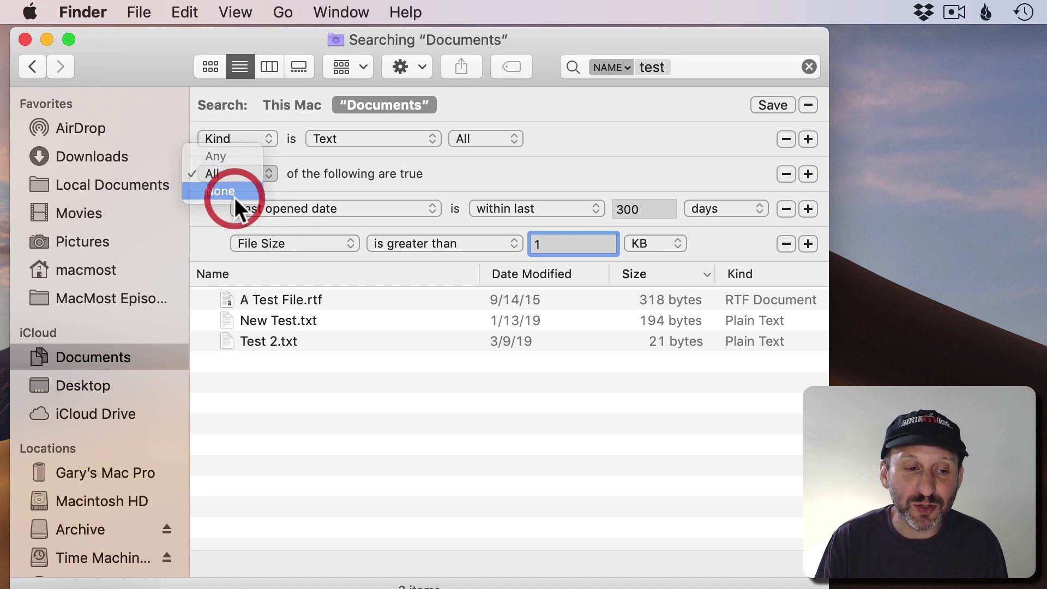
pyautogui.click(235, 197)
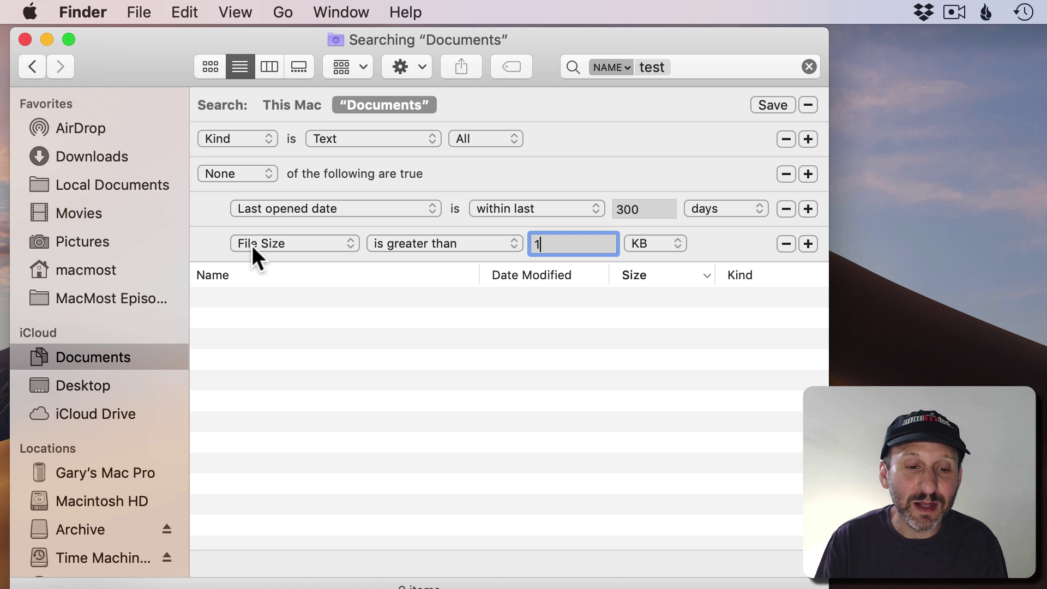
pyautogui.click(254, 174)
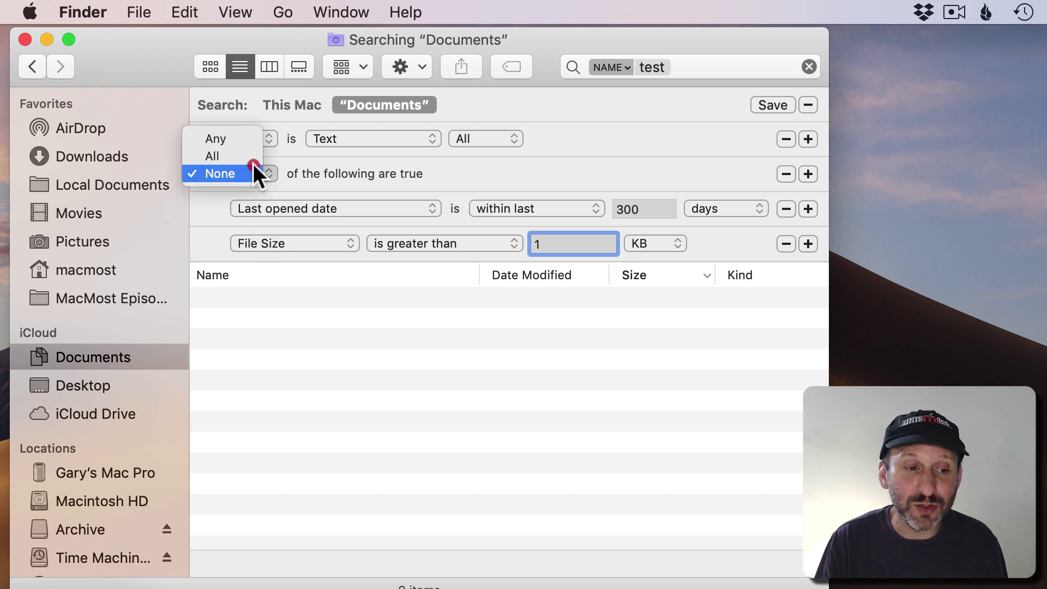
pyautogui.click(242, 135)
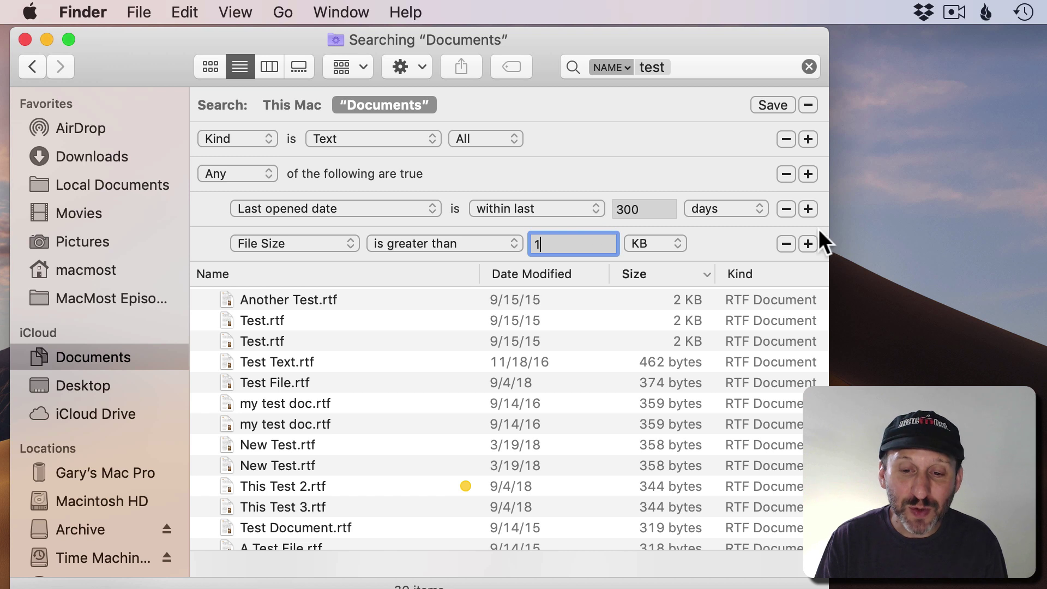
pyautogui.keyDown('alt'); pyautogui.click(808, 243); pyautogui.keyUp('alt')
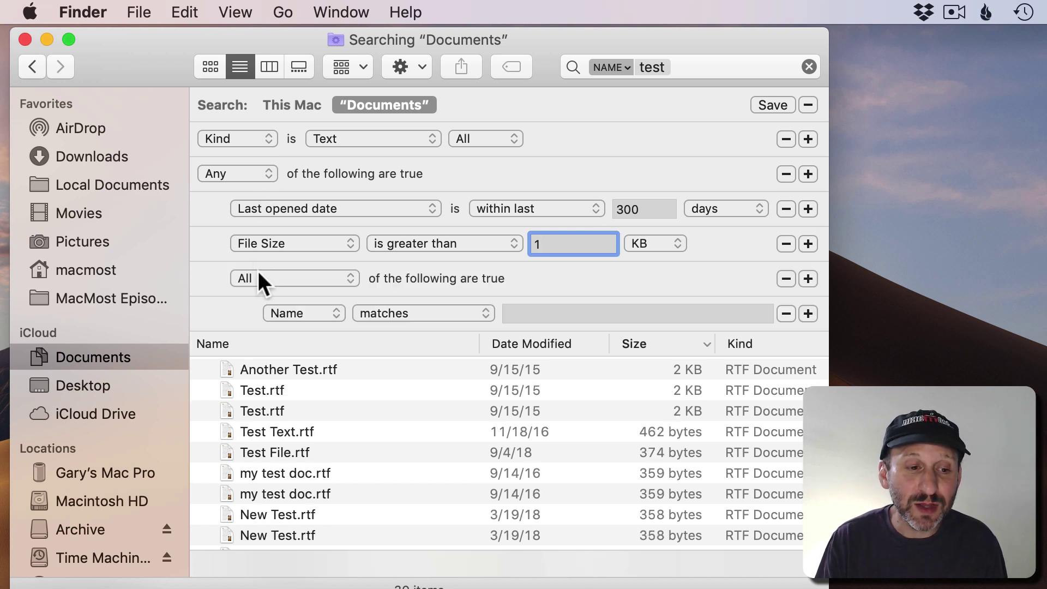
pyautogui.click(229, 174)
pyautogui.click(229, 174)
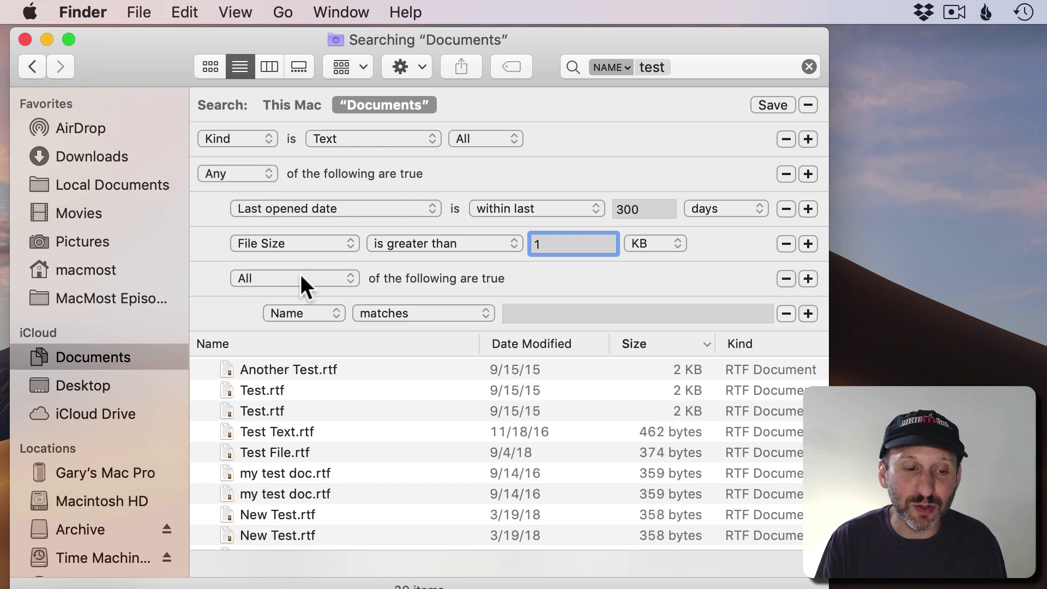
pyautogui.click(295, 278)
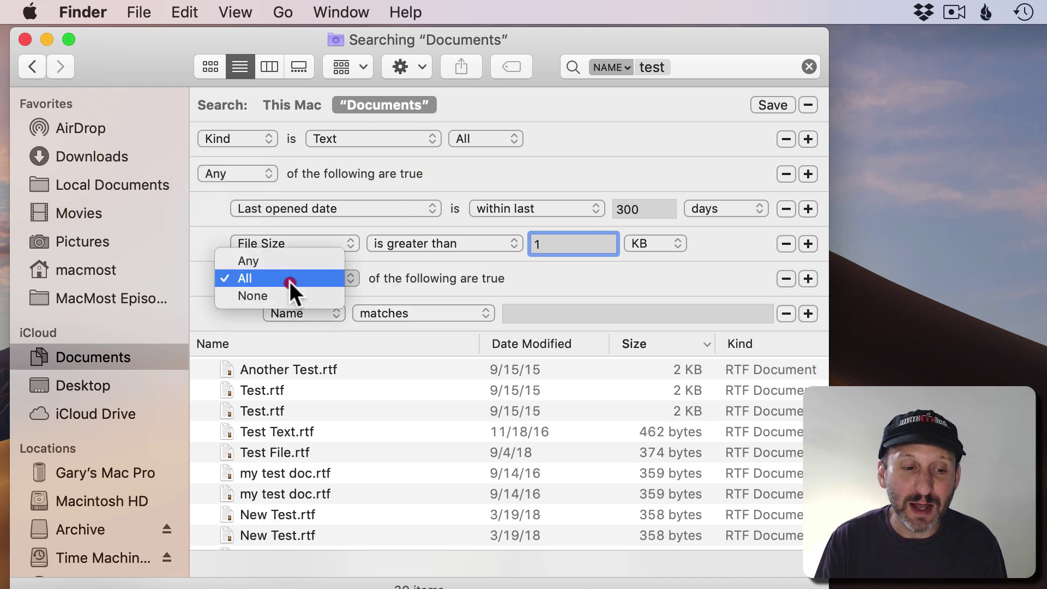
pyautogui.click(410, 274)
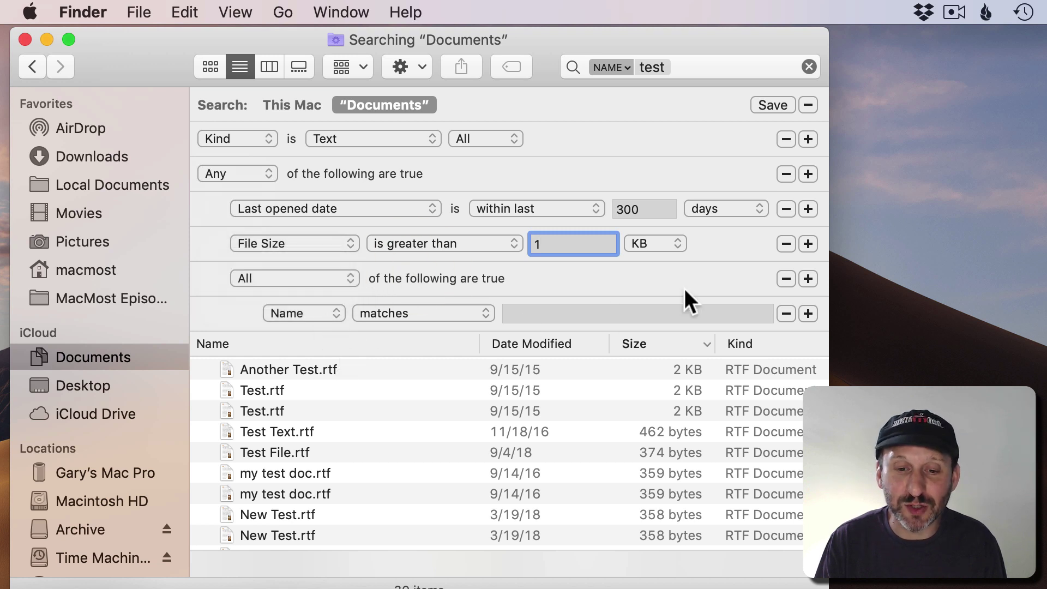
pyautogui.click(785, 278)
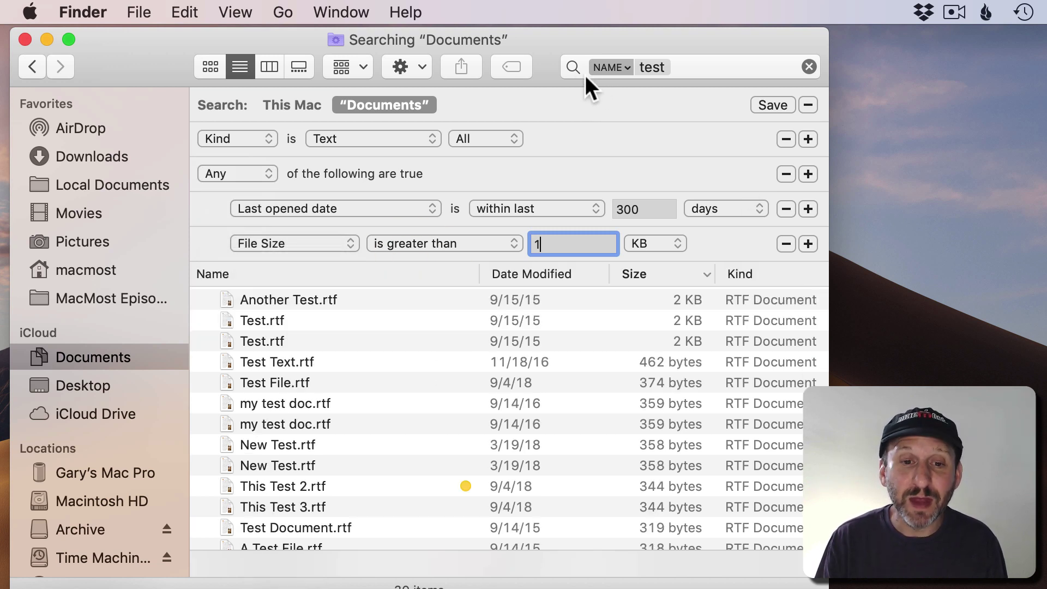
# Clear the 'test' search term and make the first rule Name begins with 'a'.
pyautogui.click(687, 67)
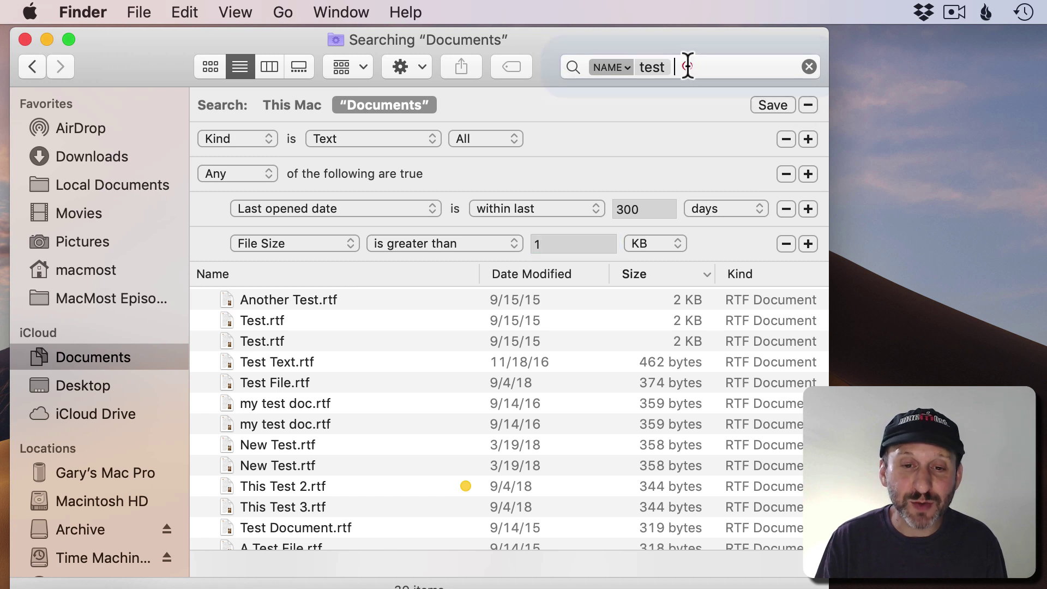
pyautogui.press('super+a')
pyautogui.press('BackSpace')
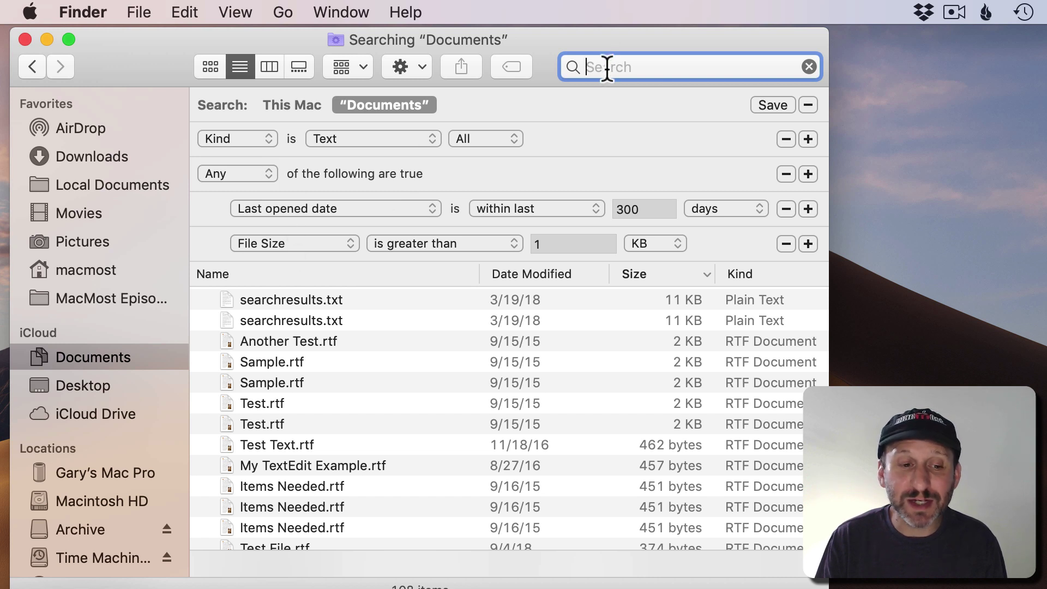
pyautogui.click(301, 209)
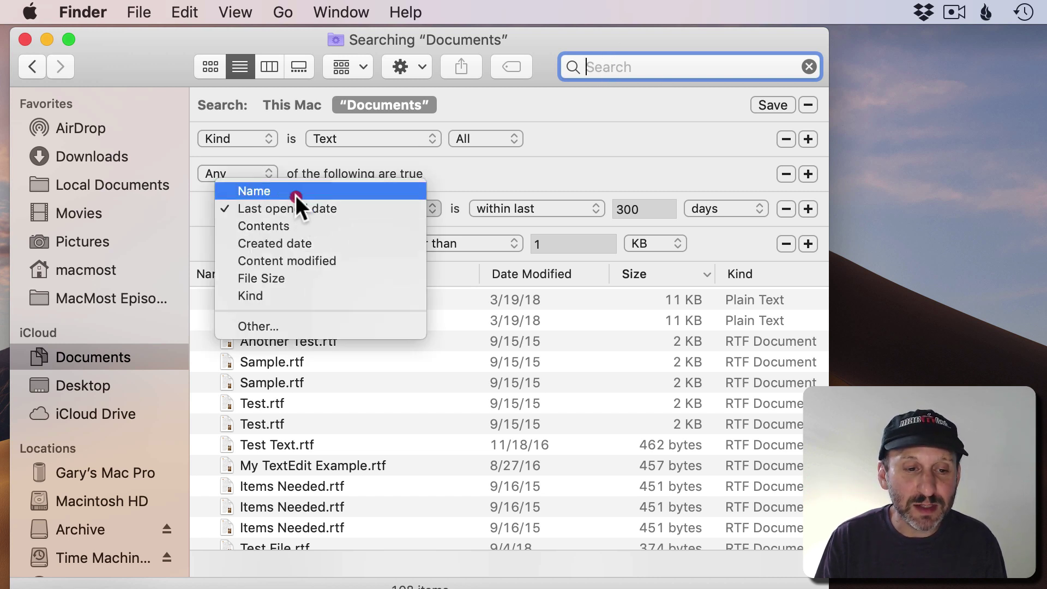
pyautogui.click(295, 195)
pyautogui.click(390, 209)
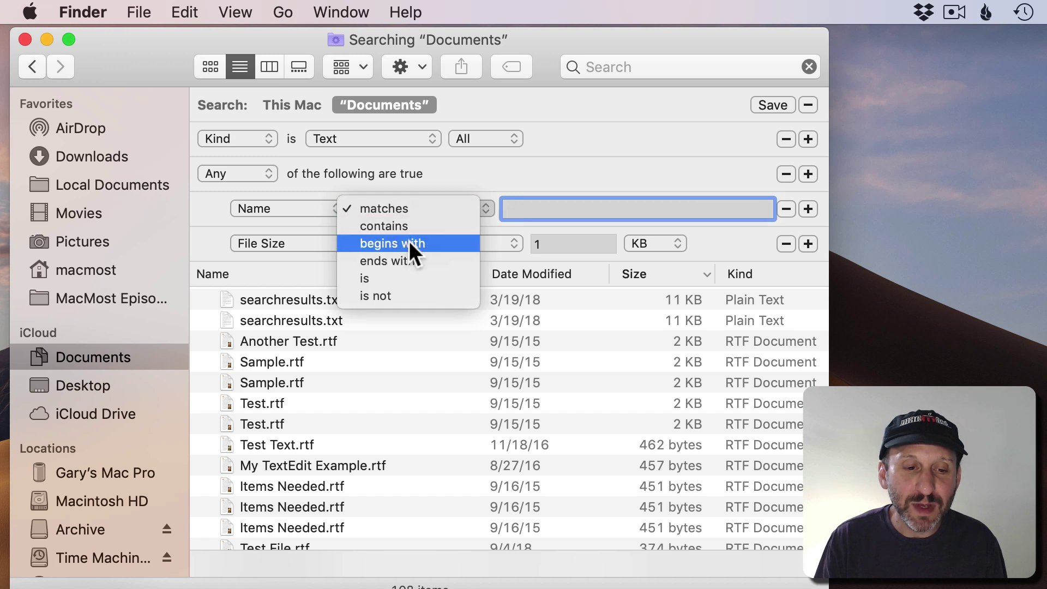
pyautogui.click(406, 243)
pyautogui.click(549, 211)
pyautogui.write('a')
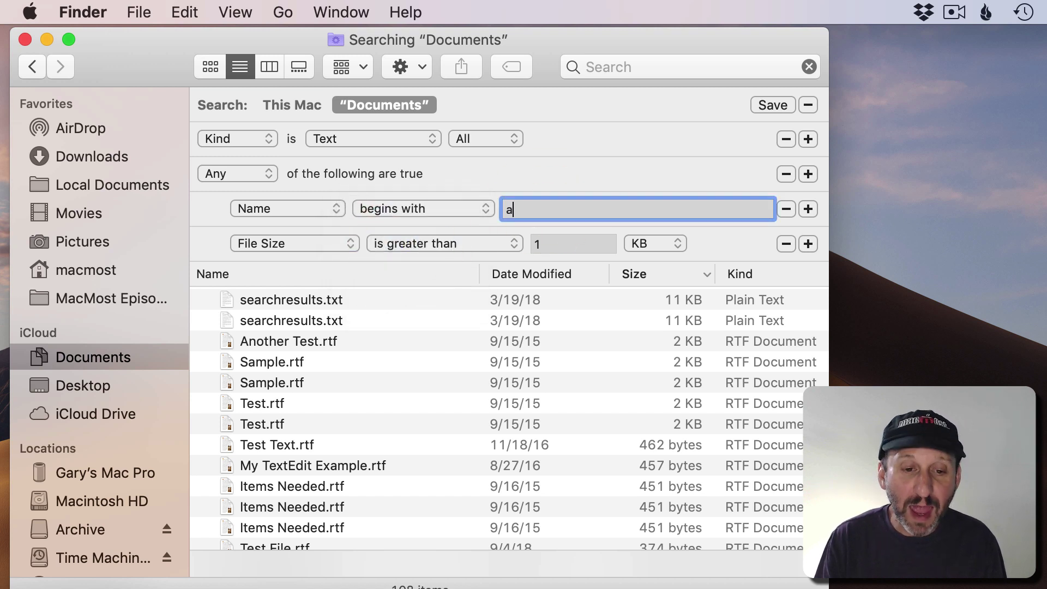
# Turn the File Size rule into Name begins with 'b'.
pyautogui.click(294, 243)
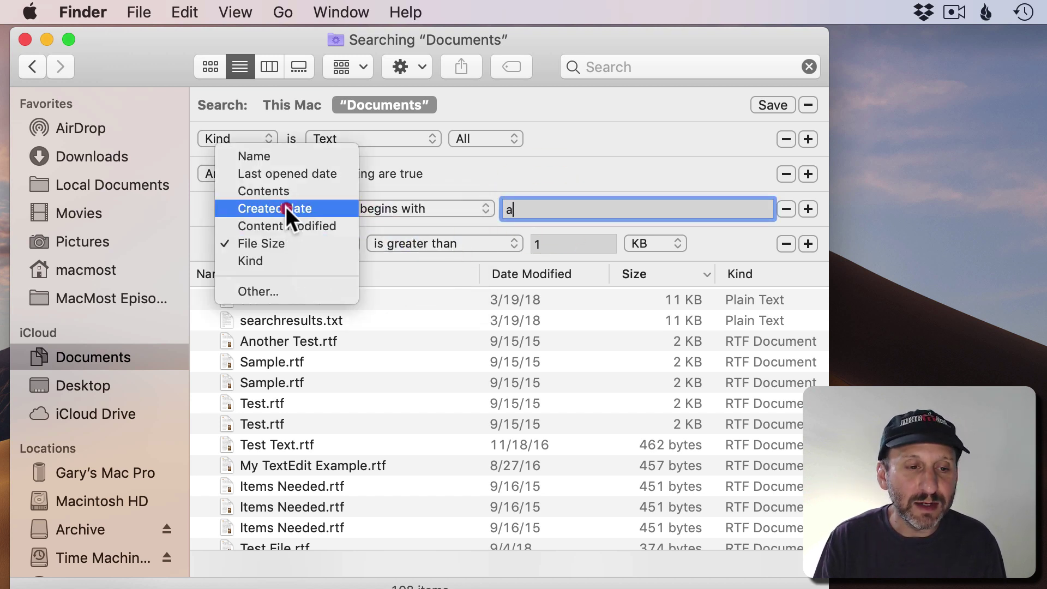
pyautogui.click(283, 158)
pyautogui.click(413, 243)
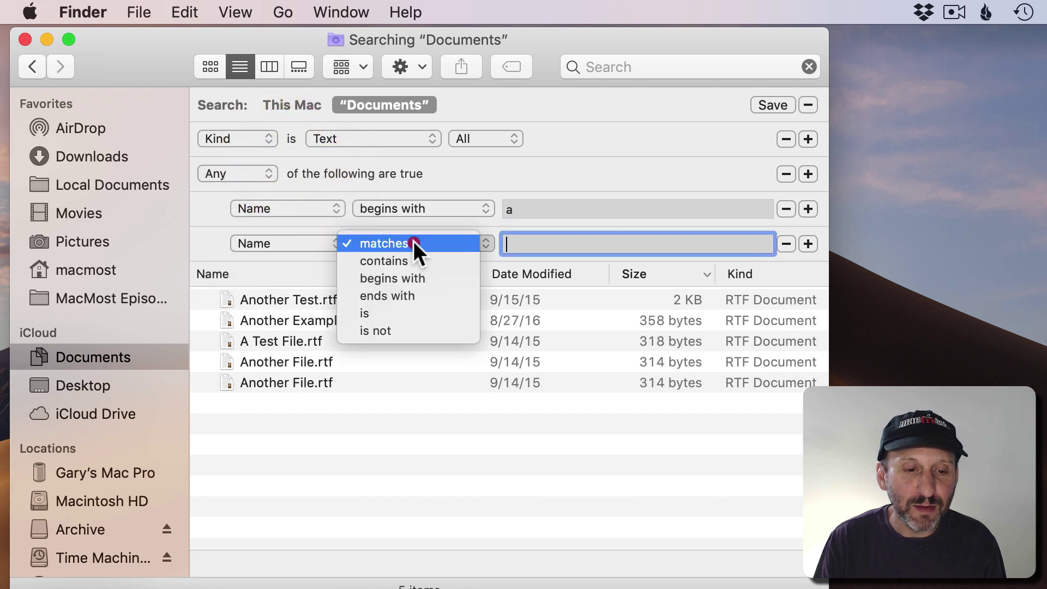
pyautogui.click(413, 270)
pyautogui.click(537, 243)
pyautogui.write('b')
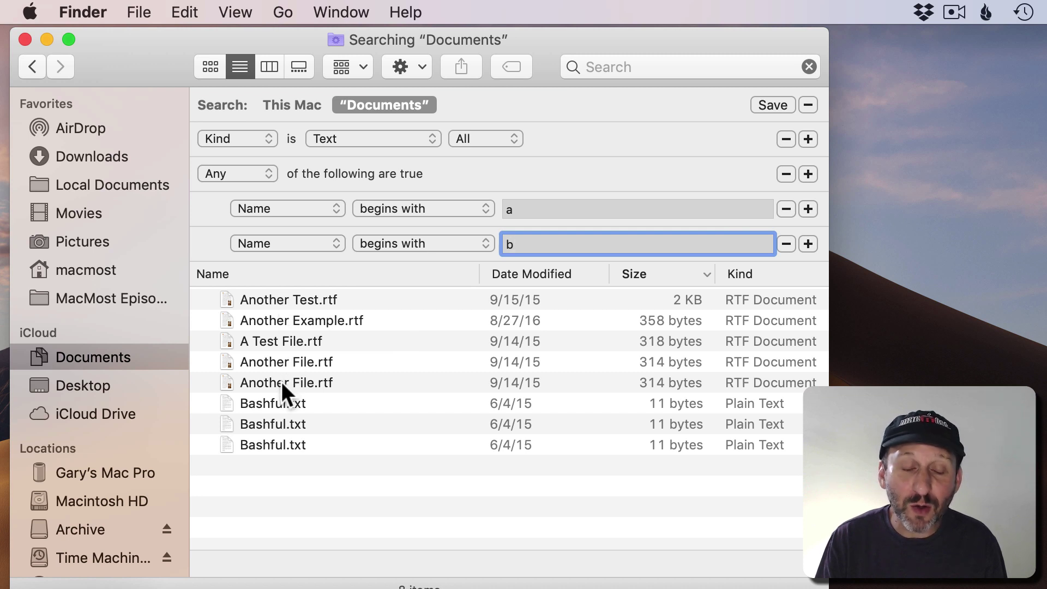
# Switch the group from Any to All to None, sort by Name, then remove the group.
pyautogui.click(238, 173)
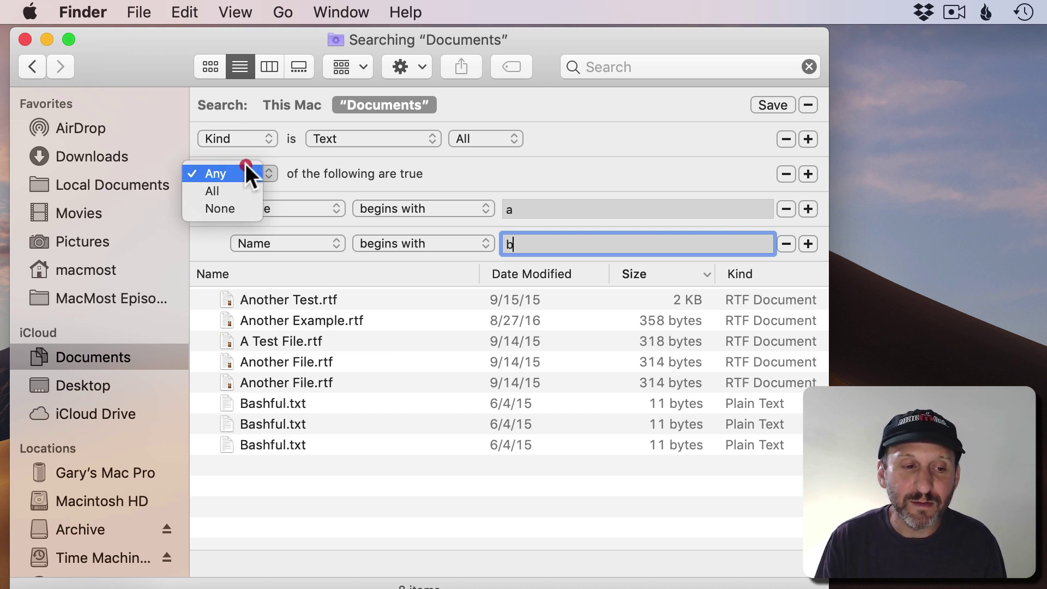
pyautogui.click(239, 192)
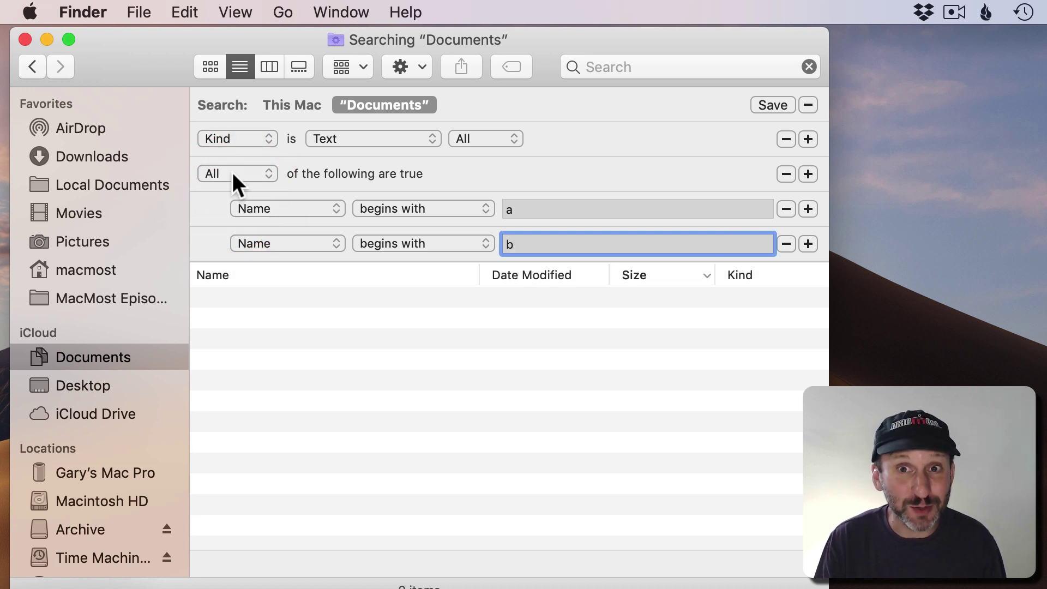
pyautogui.click(233, 173)
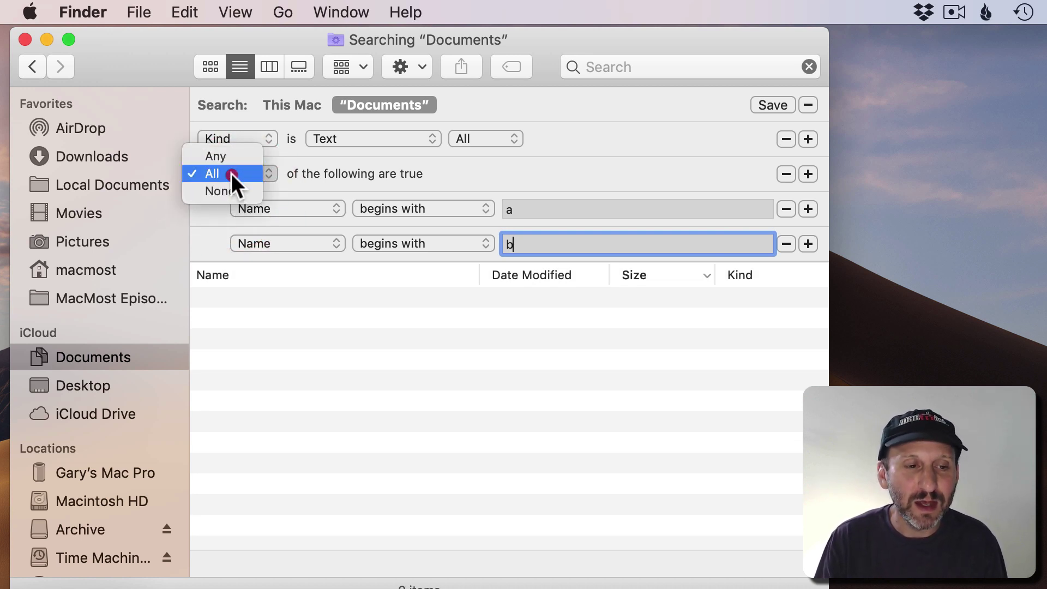
pyautogui.click(230, 188)
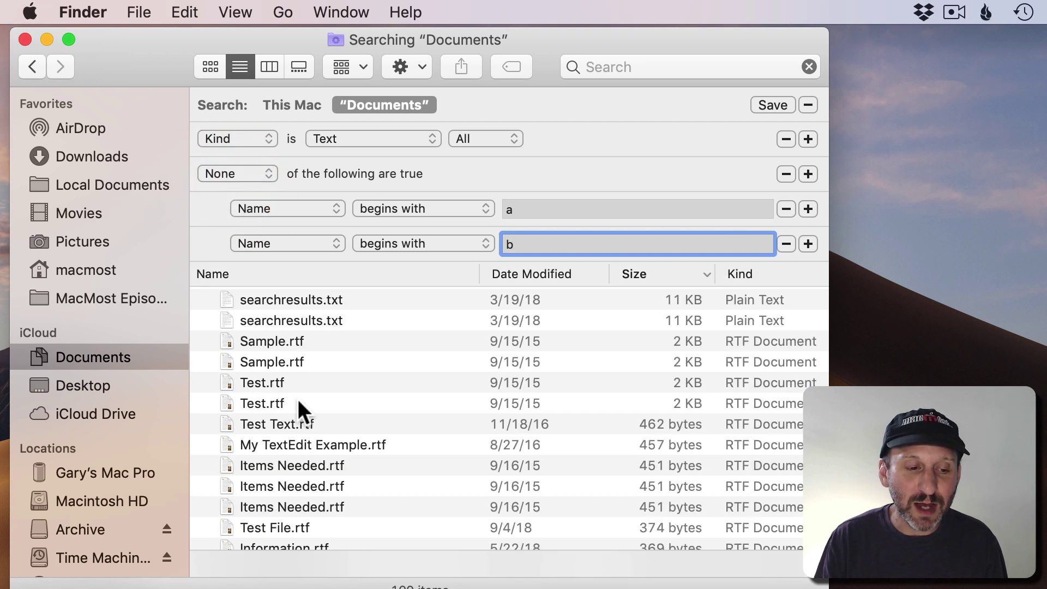
pyautogui.click(214, 277)
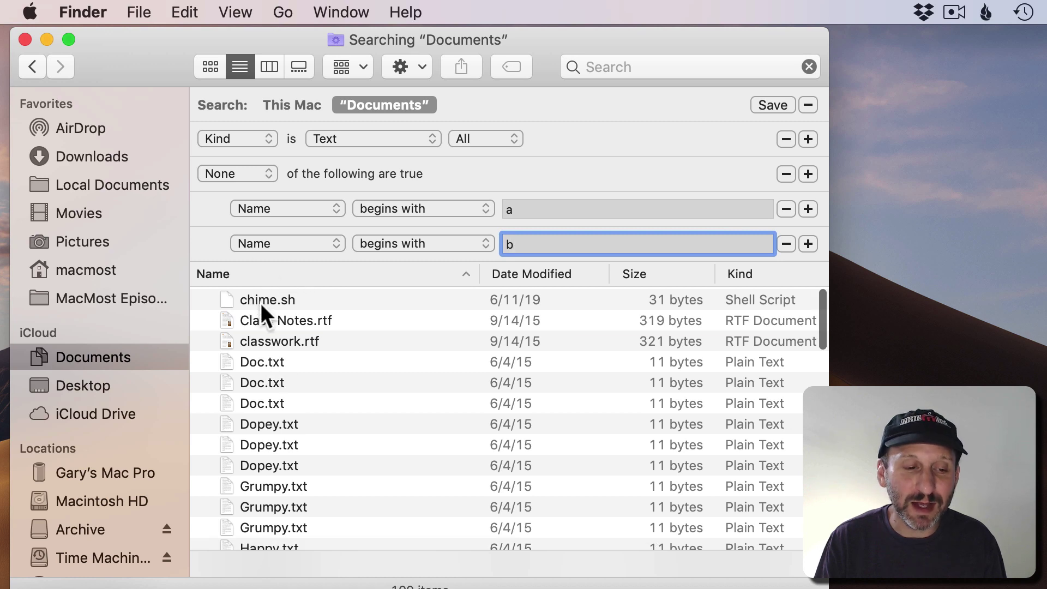
pyautogui.scroll(-5, 274, 403)
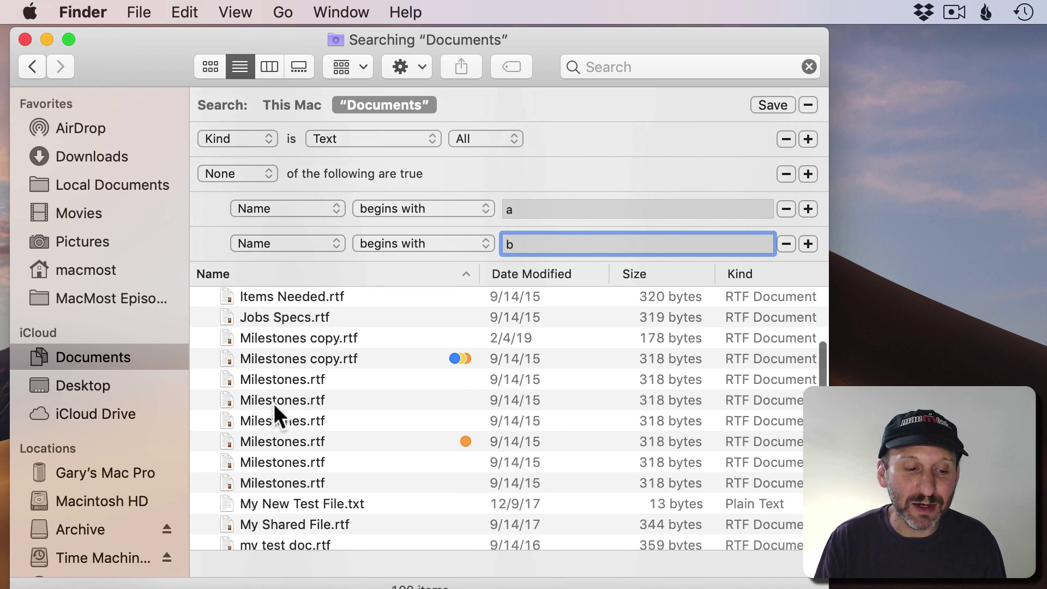
pyautogui.click(785, 173)
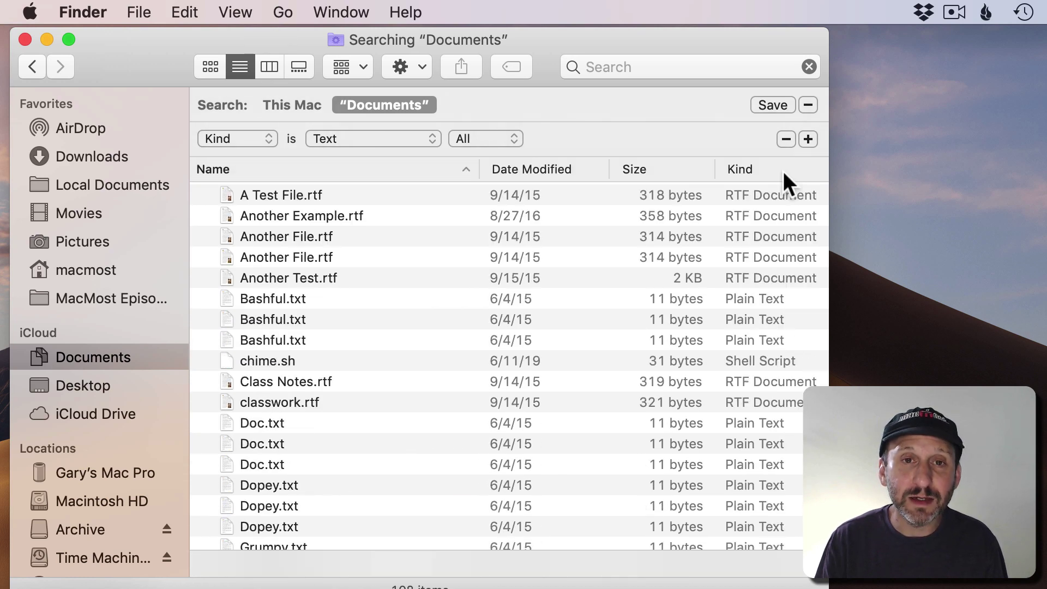
# Browse the full attribute list past Genre, ISO speed and Raw query, choosing Number of items.
pyautogui.click(235, 138)
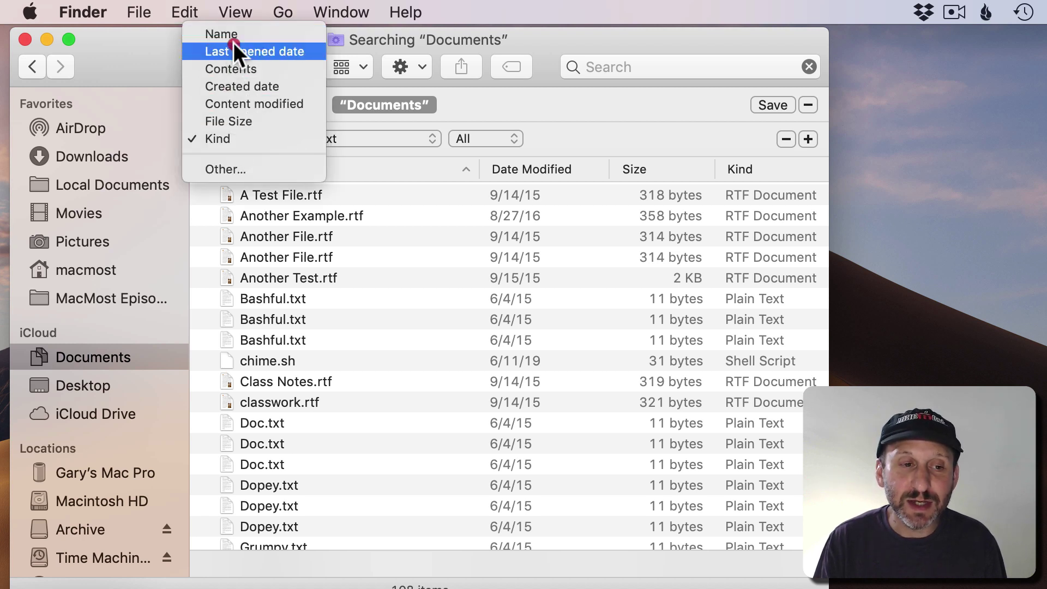
pyautogui.click(243, 169)
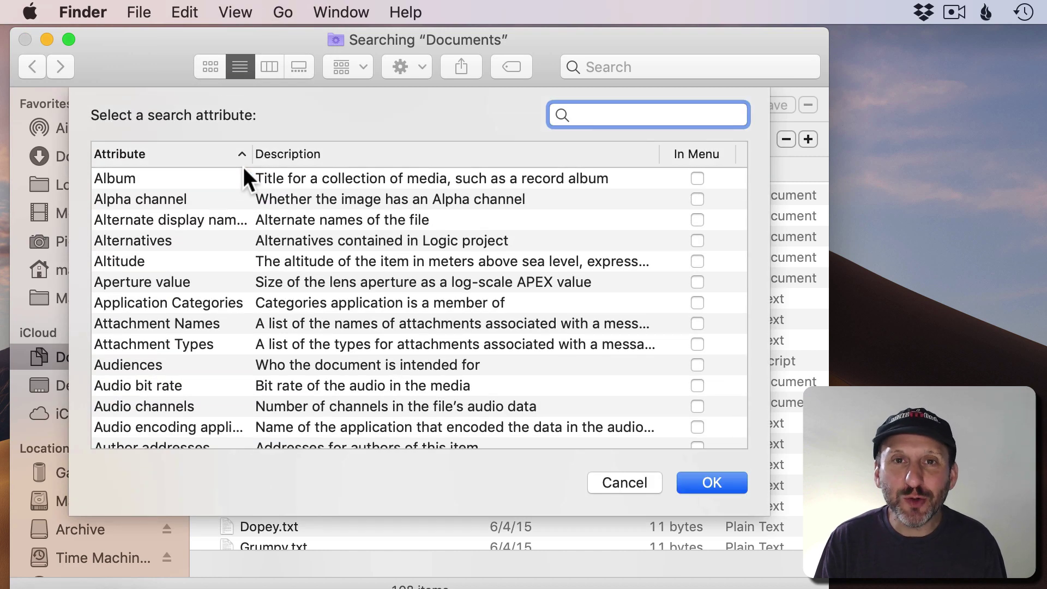
pyautogui.scroll(-3, 184, 368)
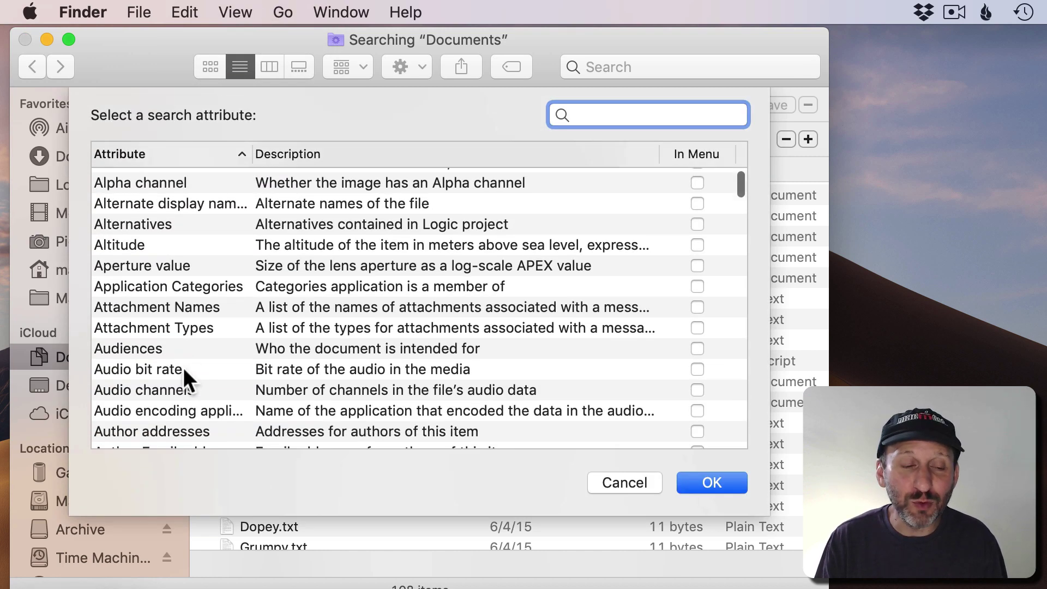
pyautogui.scroll(-3, 183, 367)
pyautogui.scroll(-8, 183, 367)
pyautogui.scroll(-6, 183, 367)
pyautogui.scroll(-3, 183, 367)
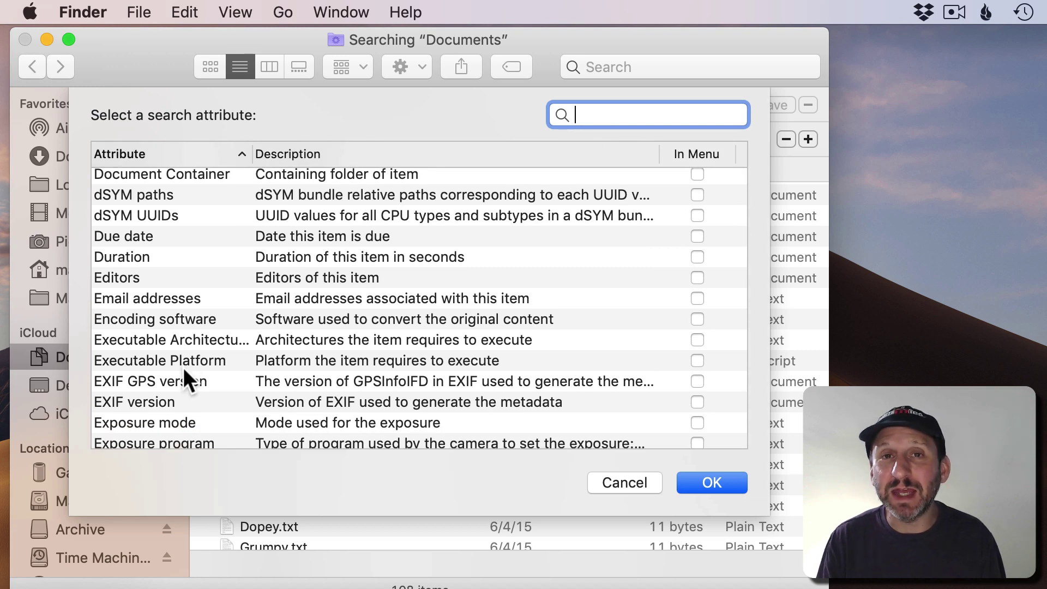
pyautogui.scroll(-5, 183, 368)
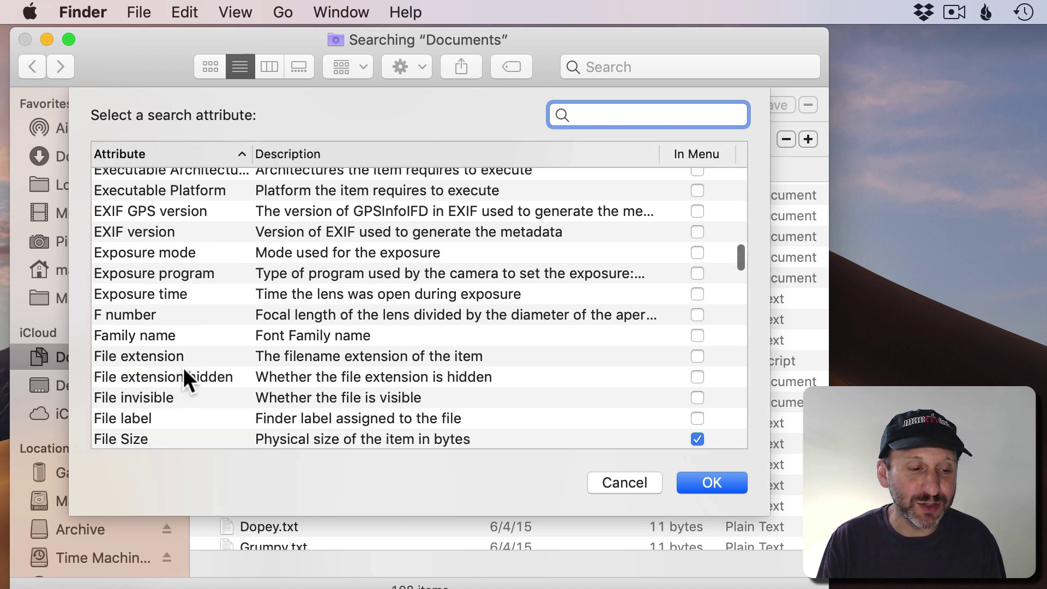
pyautogui.scroll(-3, 184, 367)
pyautogui.scroll(-4, 184, 367)
pyautogui.scroll(-5, 183, 366)
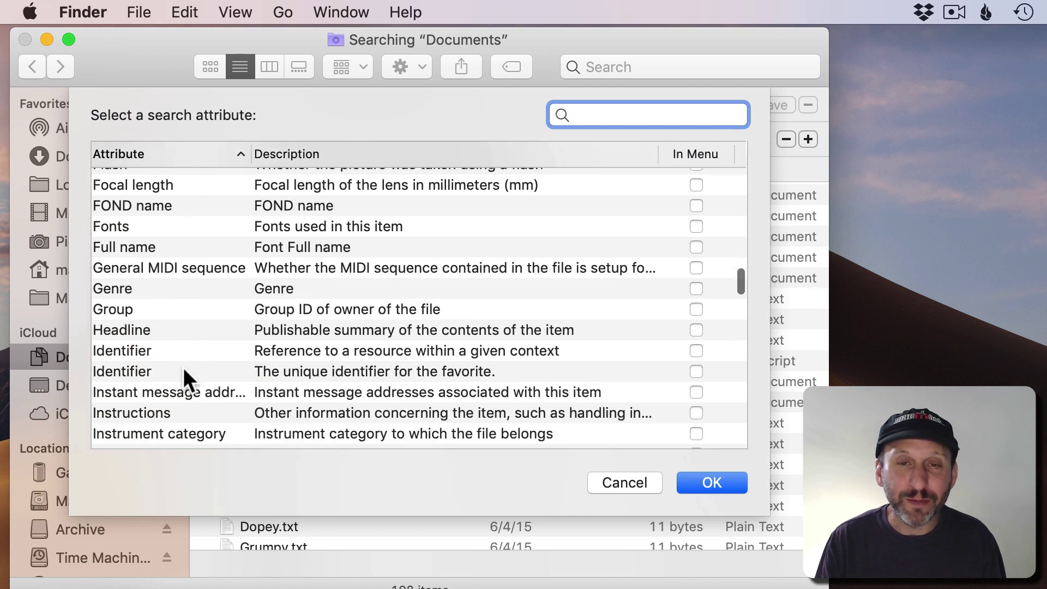
pyautogui.click(111, 288)
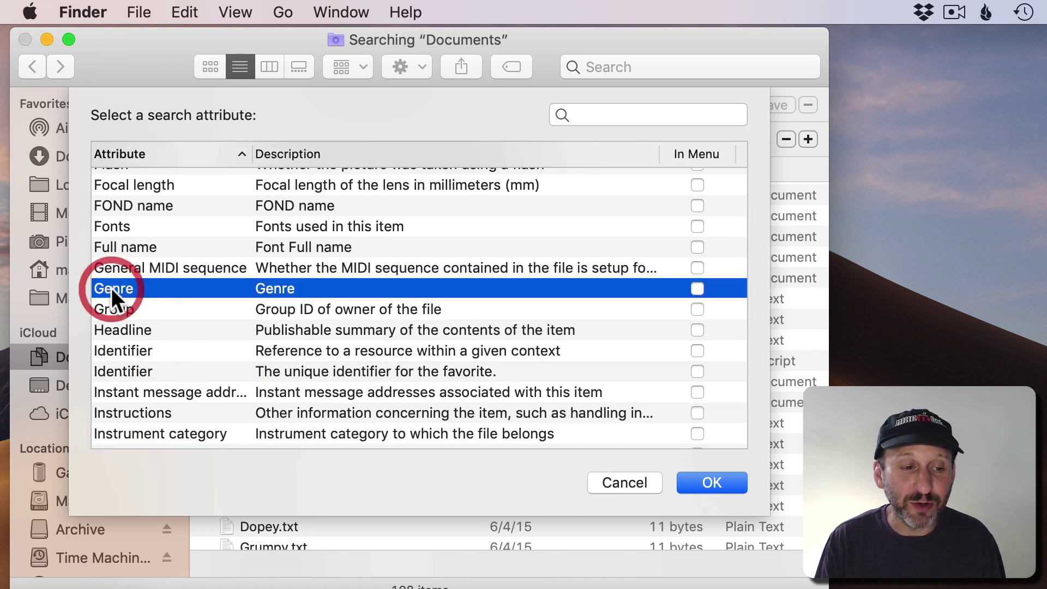
pyautogui.scroll(-5, 151, 375)
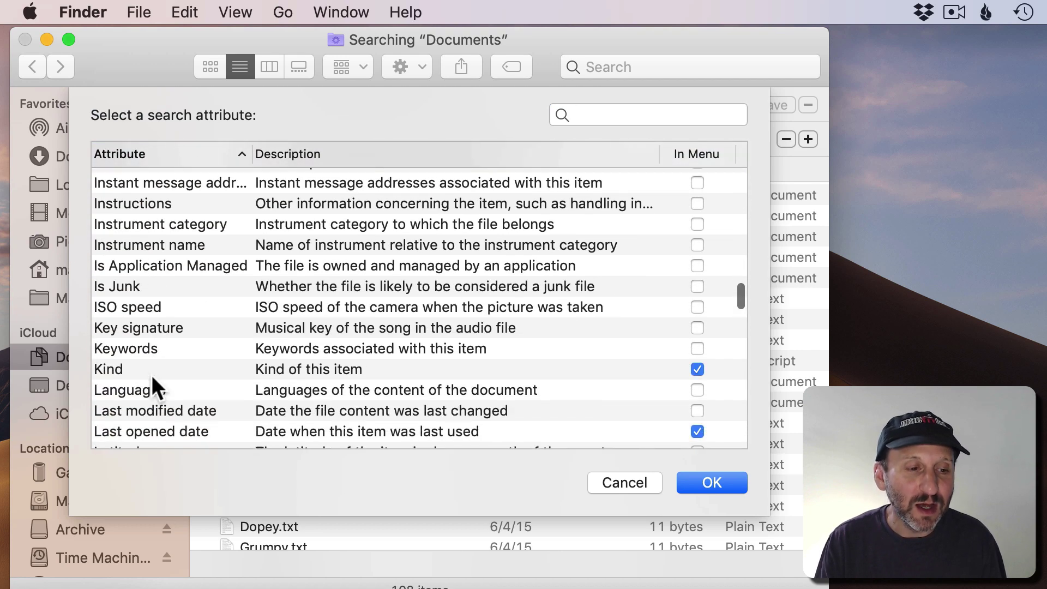
pyautogui.click(131, 303)
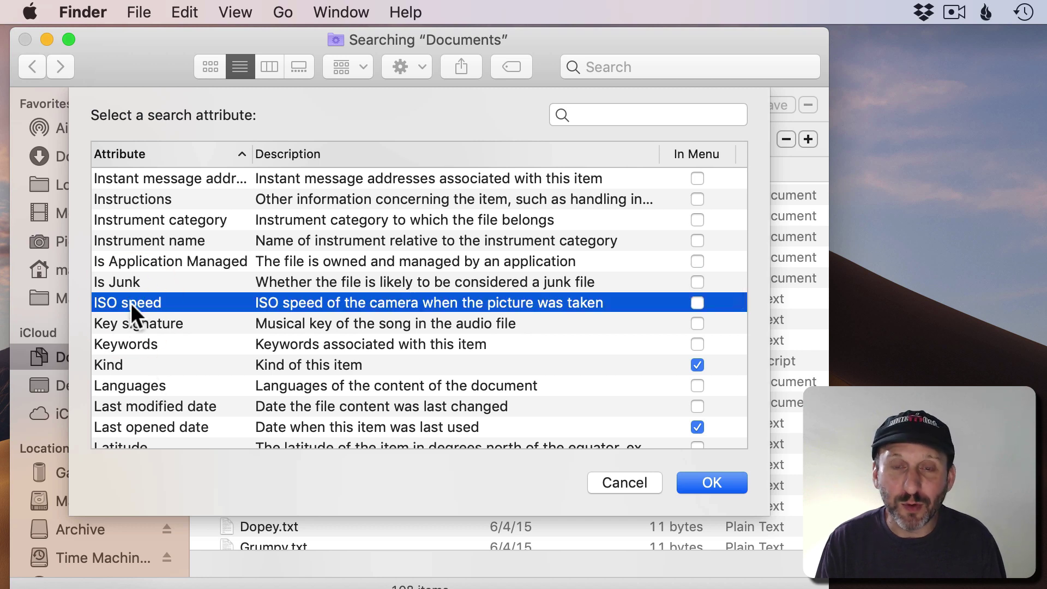
pyautogui.scroll(-10, 193, 363)
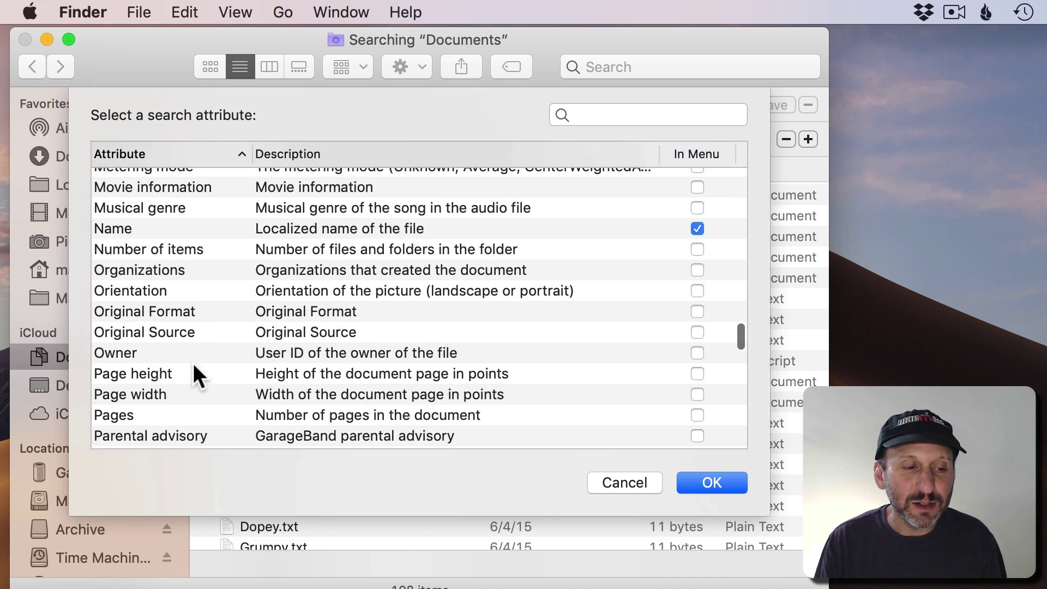
pyautogui.scroll(-10, 194, 363)
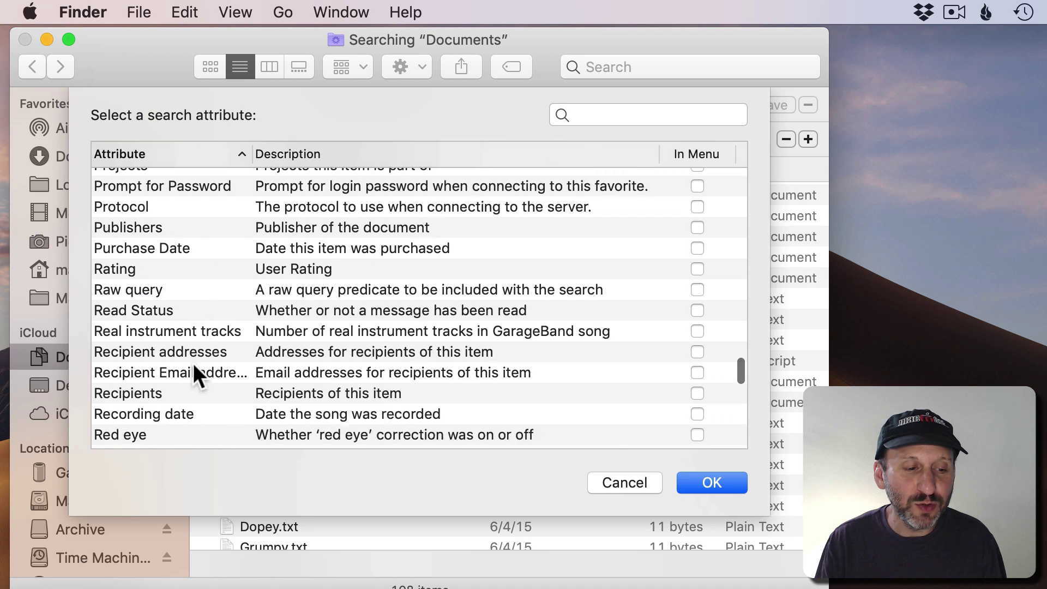
pyautogui.click(139, 228)
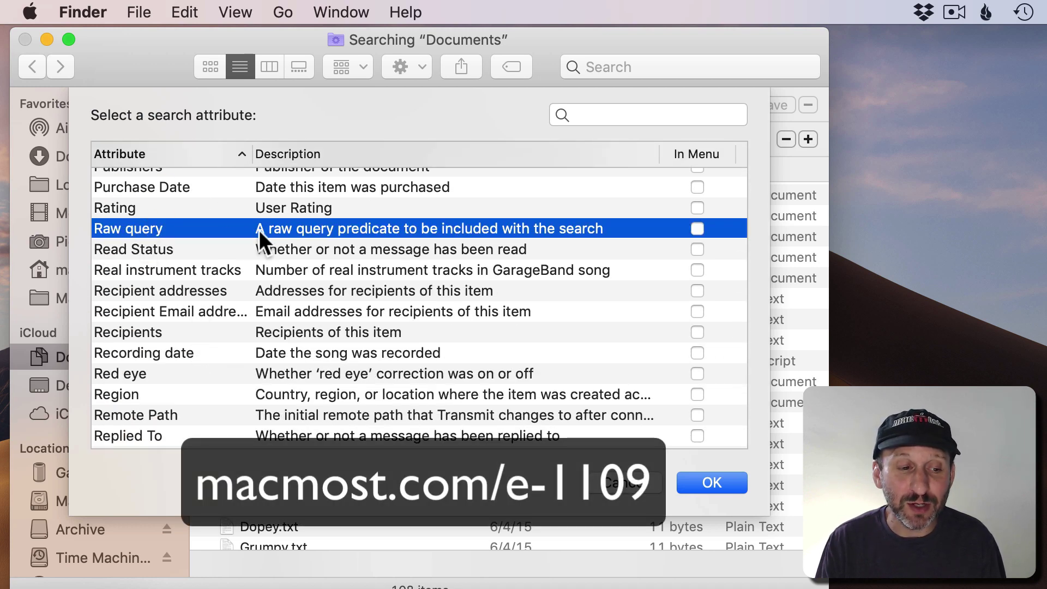
pyautogui.scroll(5, 225, 354)
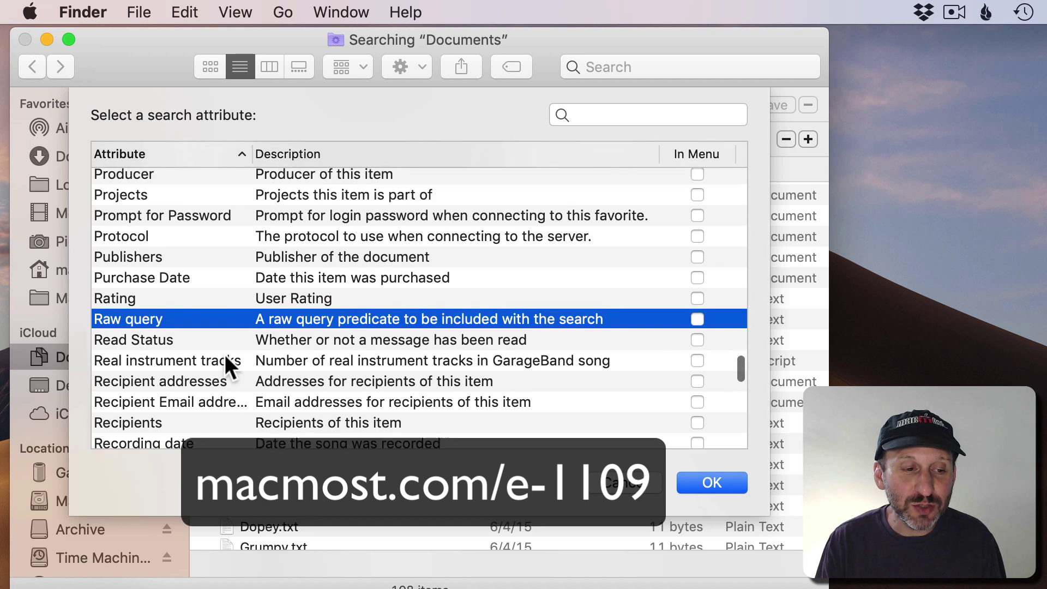
pyautogui.scroll(5, 224, 355)
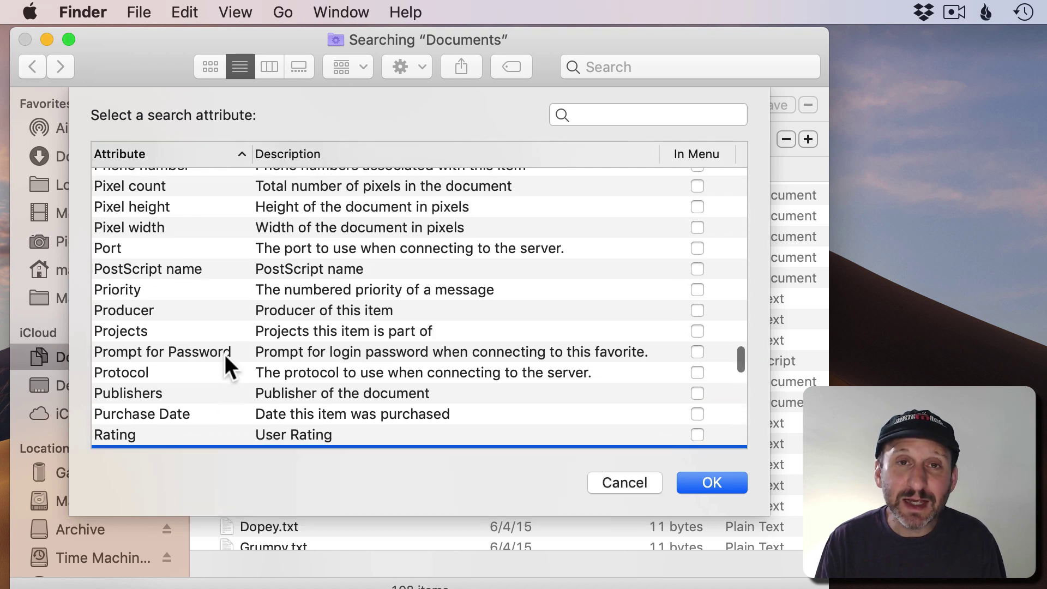
pyautogui.scroll(4, 224, 353)
pyautogui.scroll(2, 225, 354)
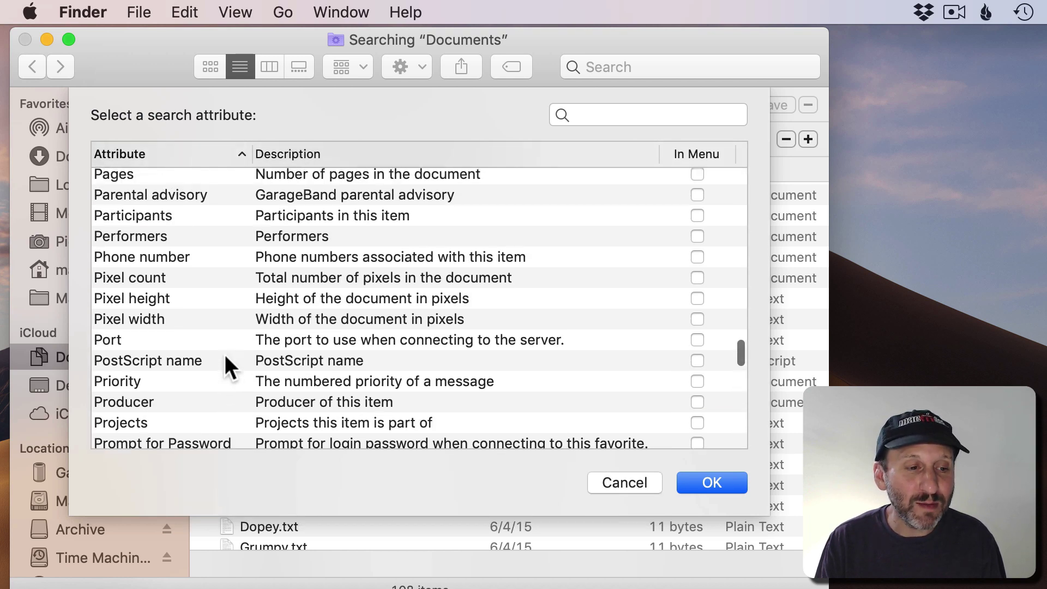
pyautogui.scroll(4, 225, 354)
pyautogui.scroll(2, 225, 354)
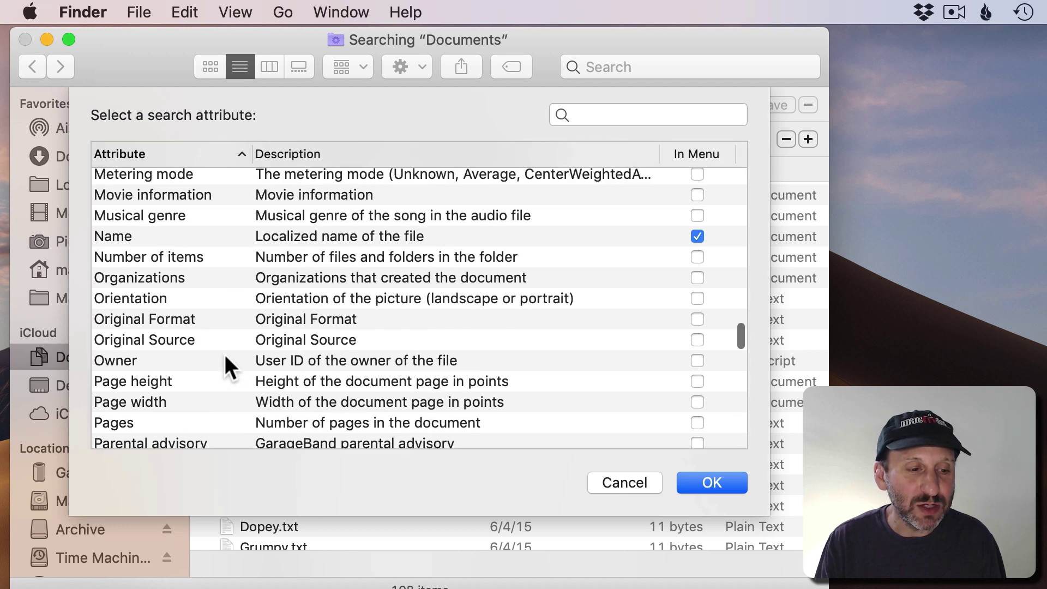
pyautogui.click(167, 258)
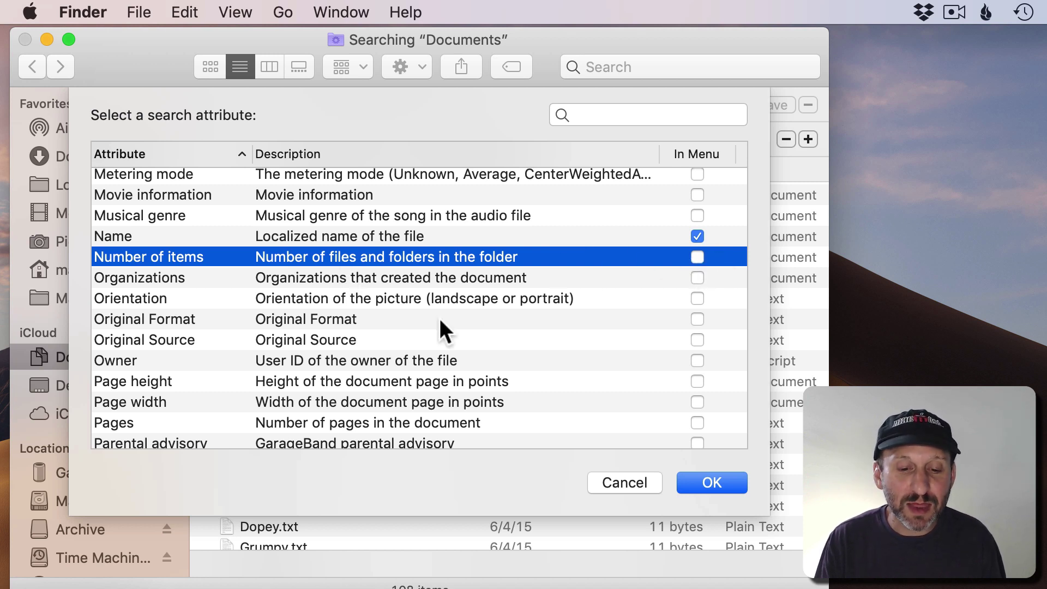
# Mark Number of items as In Menu in the full attribute list, then reopen the attribute choices.
pyautogui.click(728, 479)
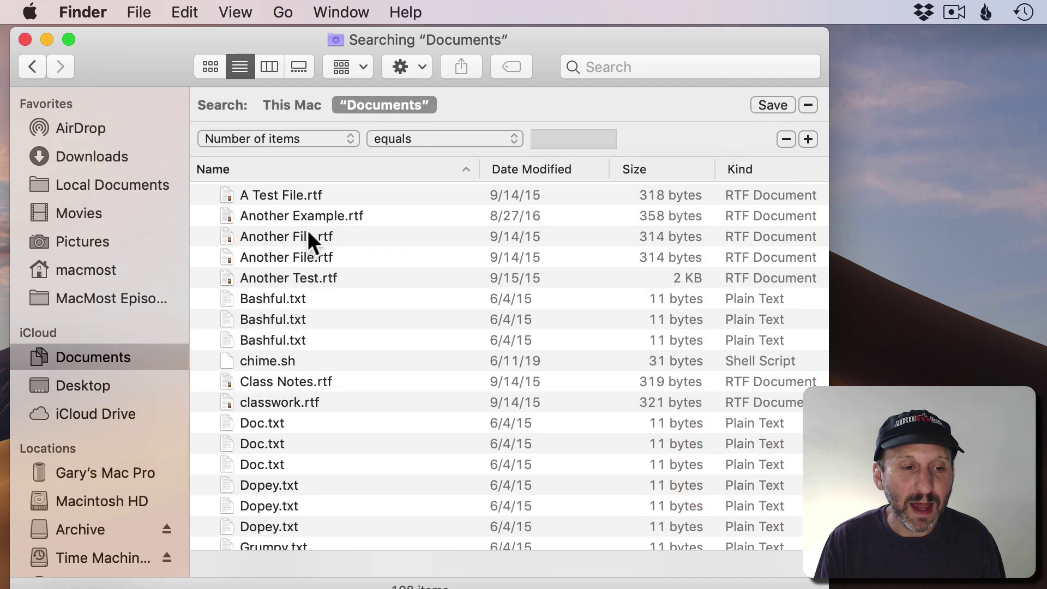
pyautogui.click(282, 139)
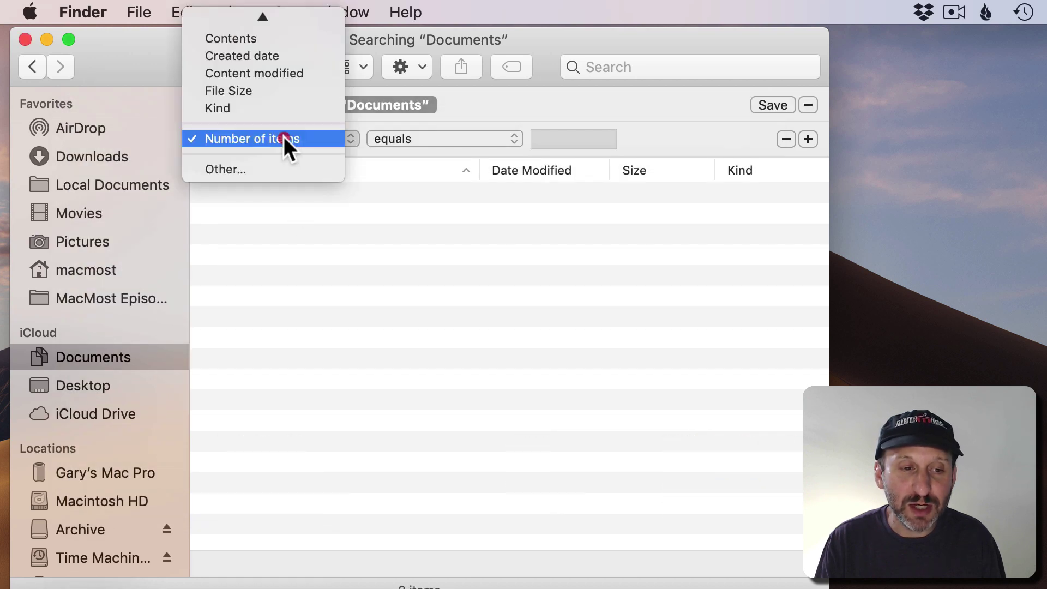
pyautogui.click(263, 168)
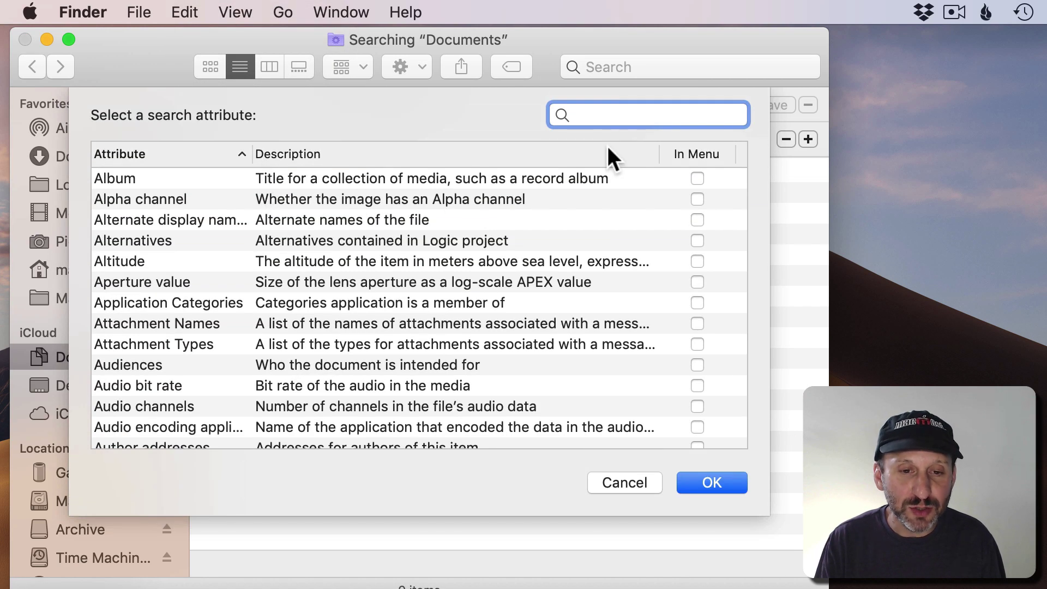
pyautogui.scroll(-10, 503, 374)
pyautogui.scroll(-8, 503, 373)
pyautogui.scroll(-3, 503, 374)
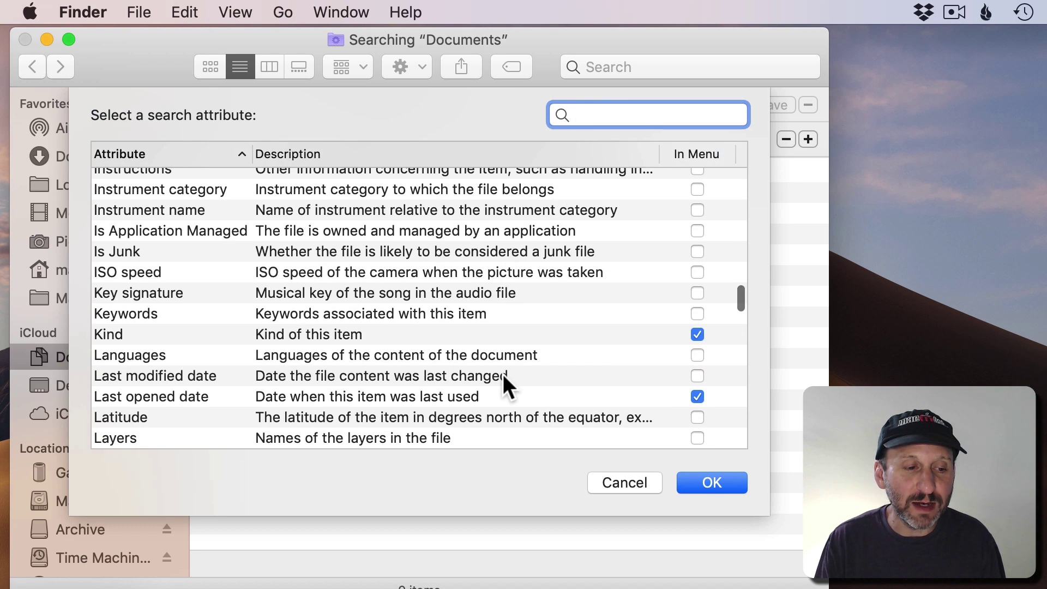
pyautogui.scroll(-8, 503, 373)
pyautogui.scroll(-5, 504, 373)
pyautogui.scroll(-3, 503, 374)
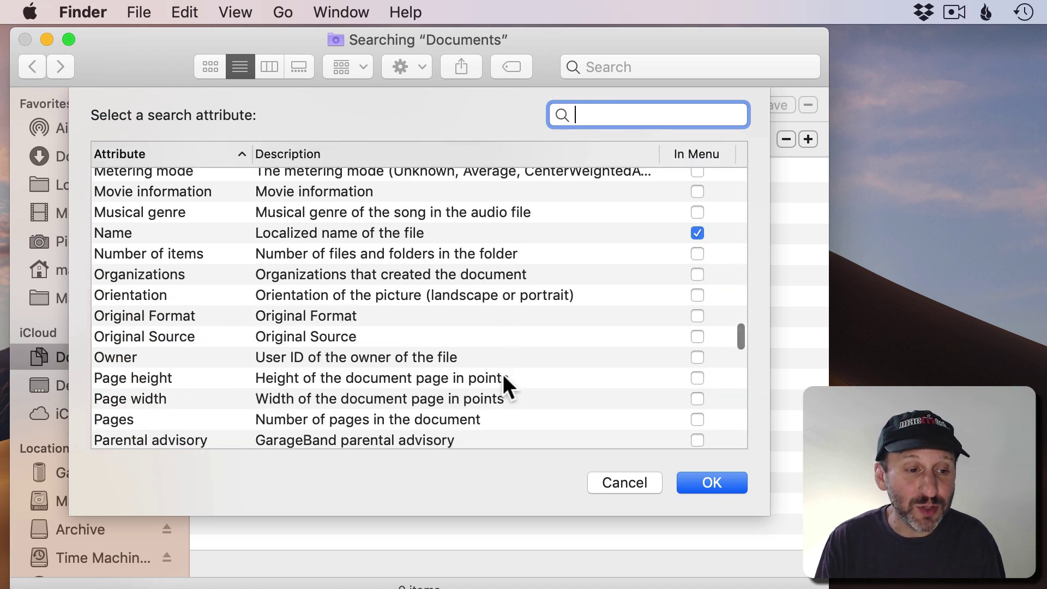
pyautogui.click(724, 480)
pyautogui.click(270, 139)
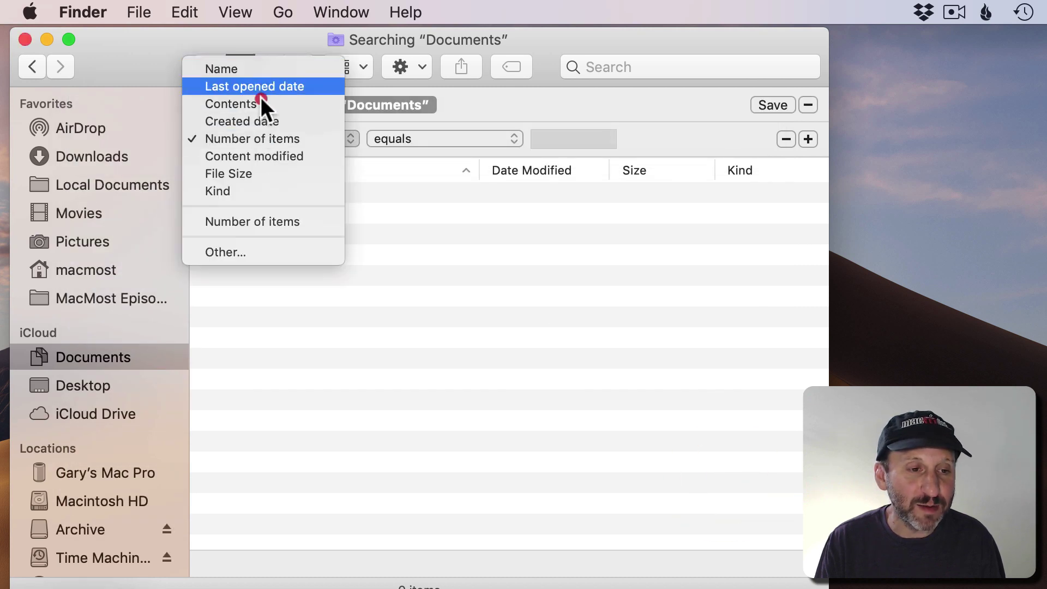
# Filter the full attribute list by 'width' and choose Pixel width as the criterion.
pyautogui.click(255, 249)
pyautogui.click(581, 113)
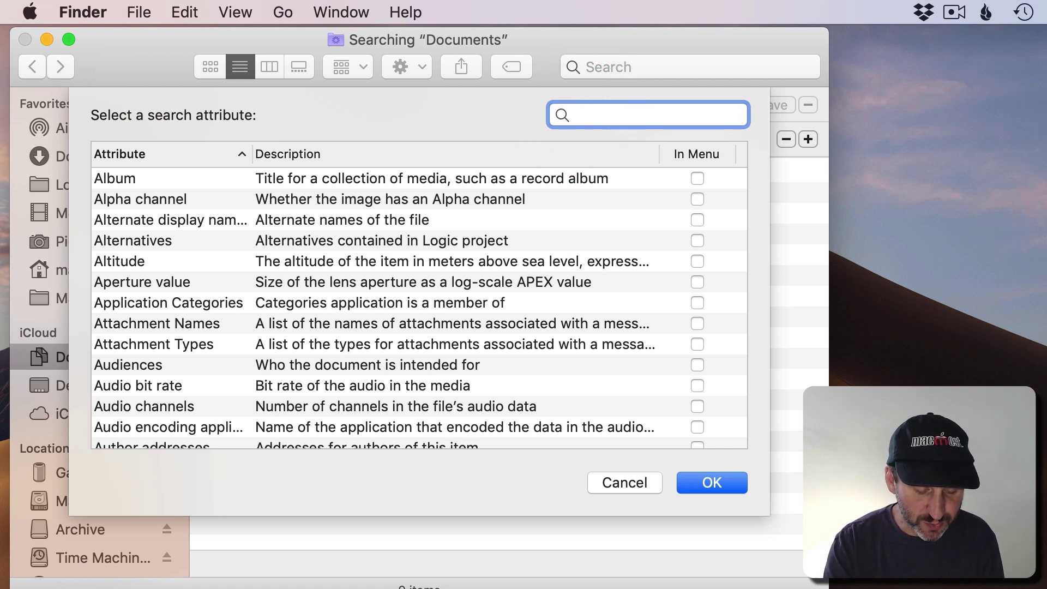
pyautogui.write('width')
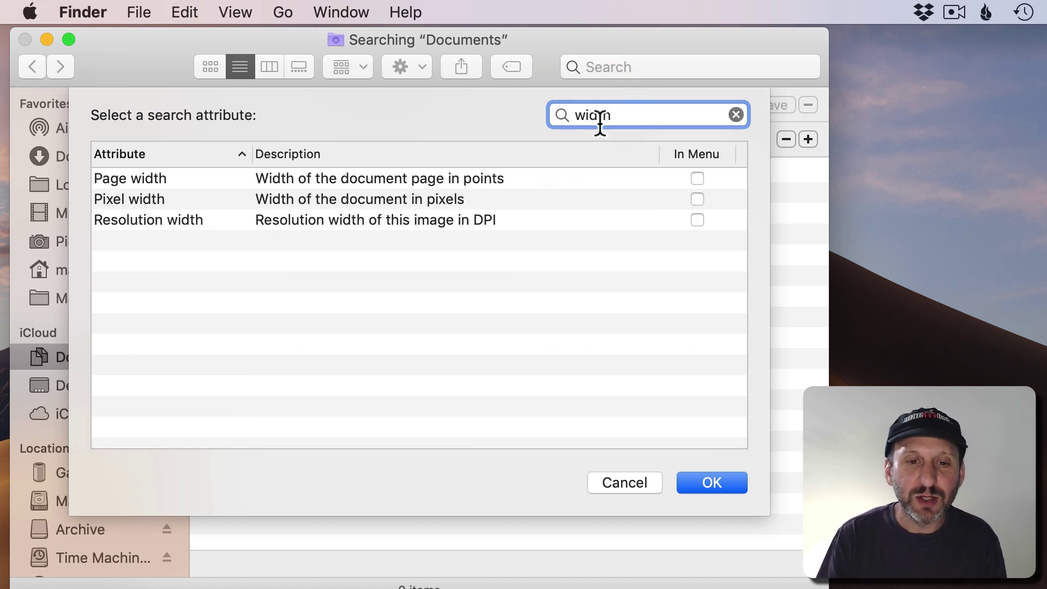
pyautogui.click(125, 199)
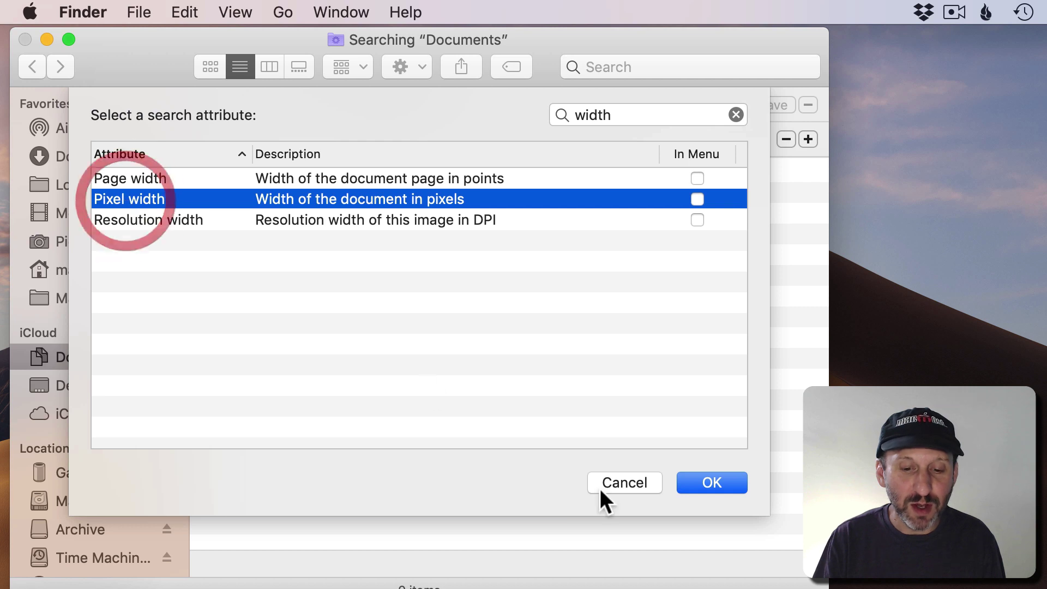
pyautogui.click(712, 483)
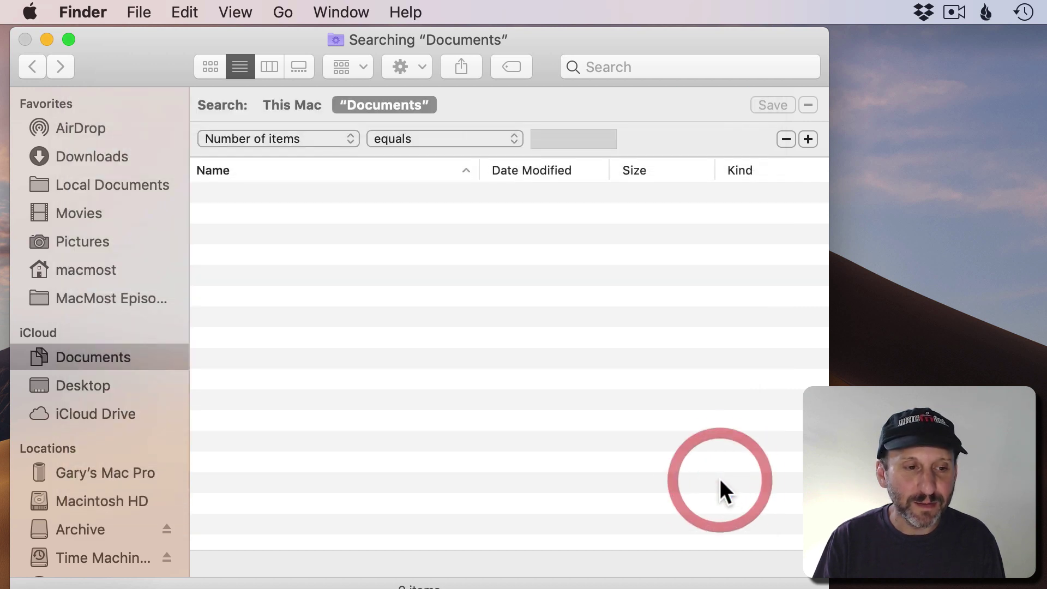
# Give the Pixel width rule a value of 1000 with the is less than comparator.
pyautogui.click(444, 138)
pyautogui.click(461, 161)
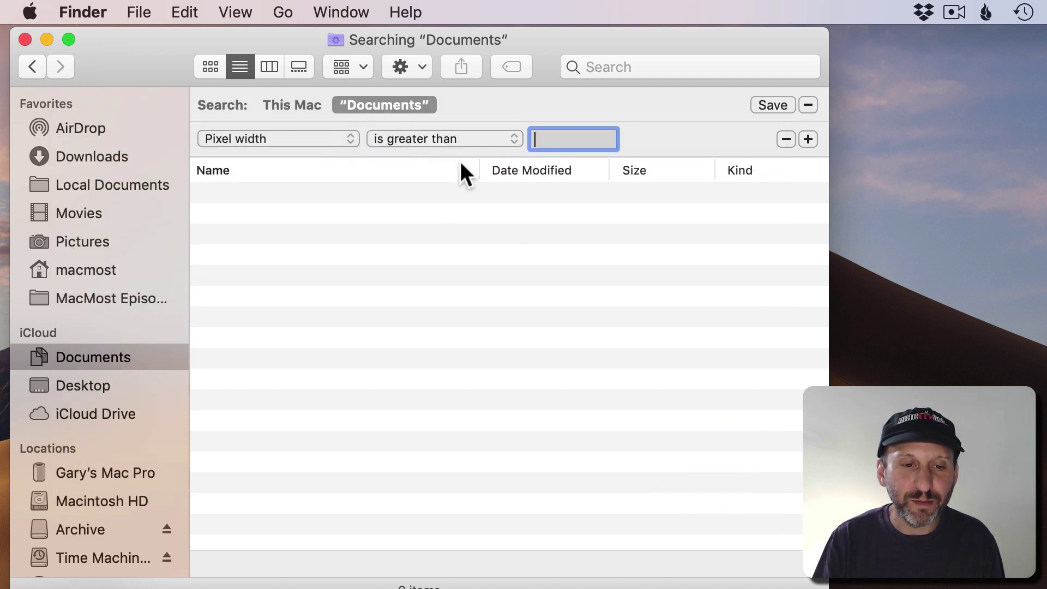
pyautogui.write('1000')
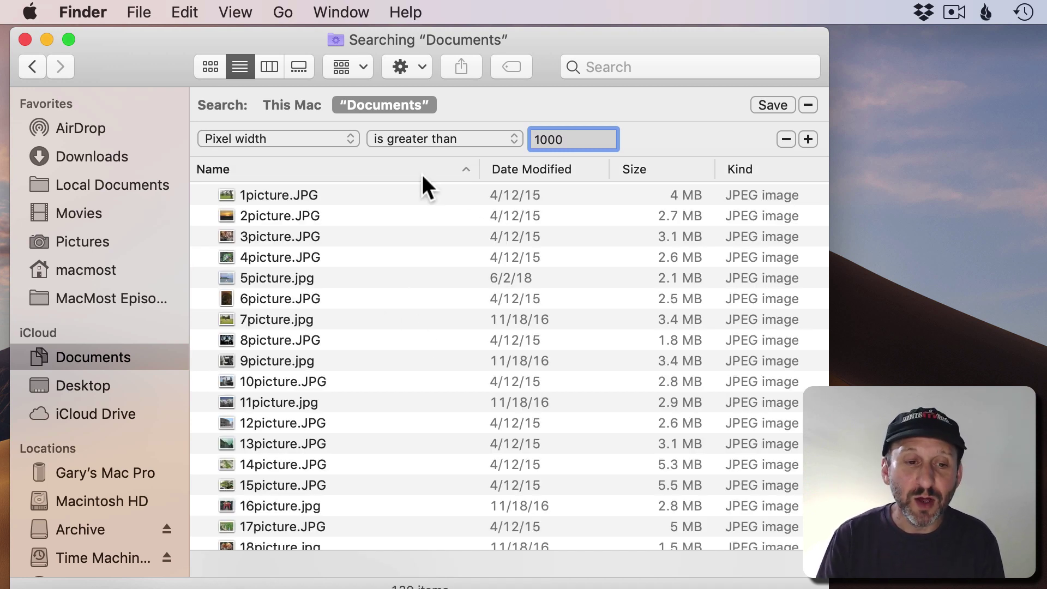
pyautogui.click(444, 139)
pyautogui.click(444, 155)
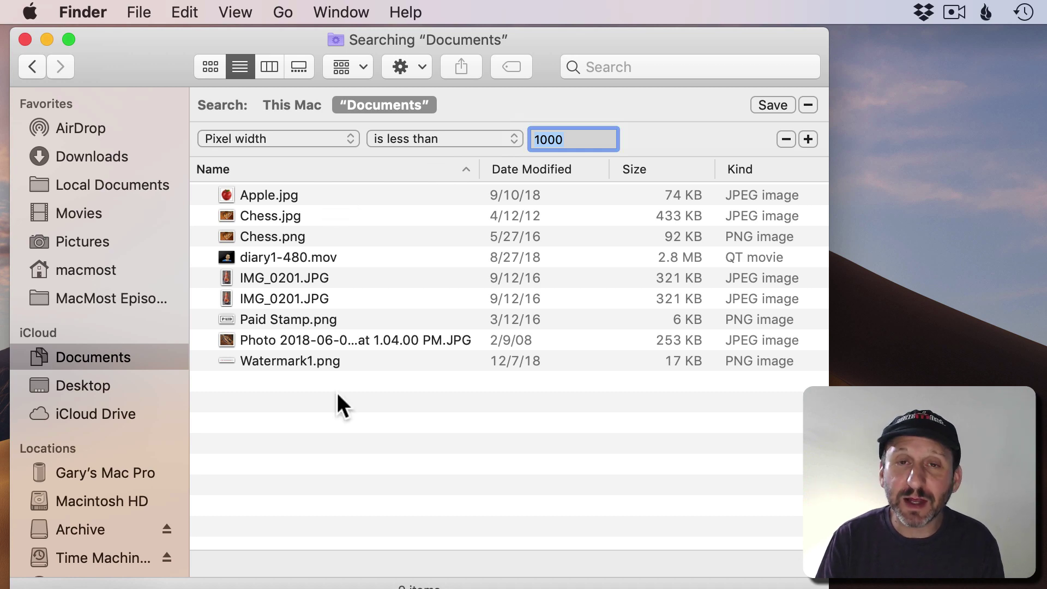
pyautogui.click(277, 139)
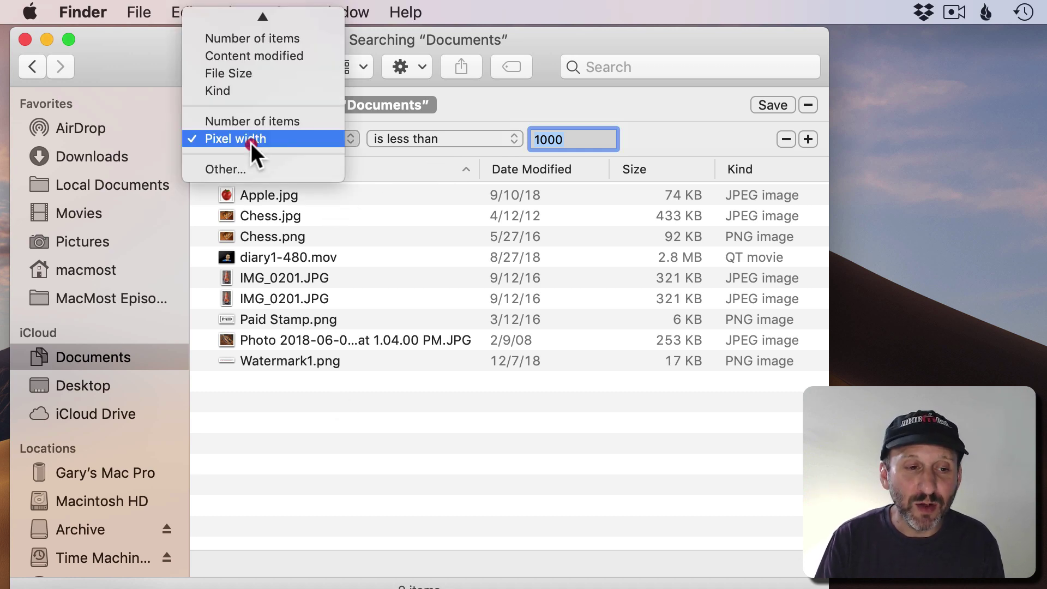
pyautogui.press('Escape')
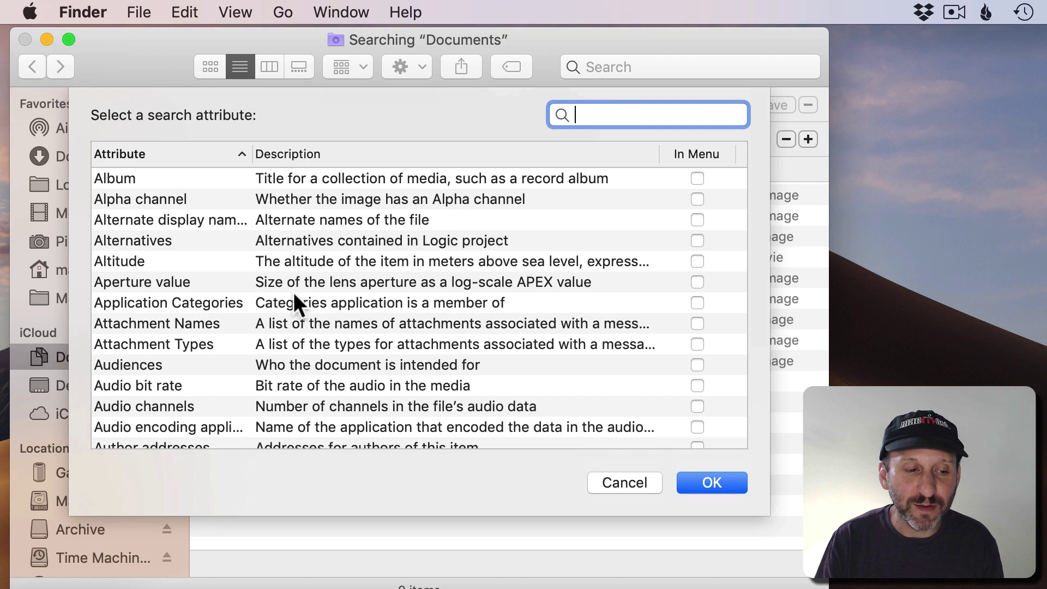
pyautogui.scroll(-10, 293, 292)
pyautogui.scroll(-8, 293, 292)
pyautogui.scroll(-10, 293, 291)
pyautogui.scroll(-10, 294, 293)
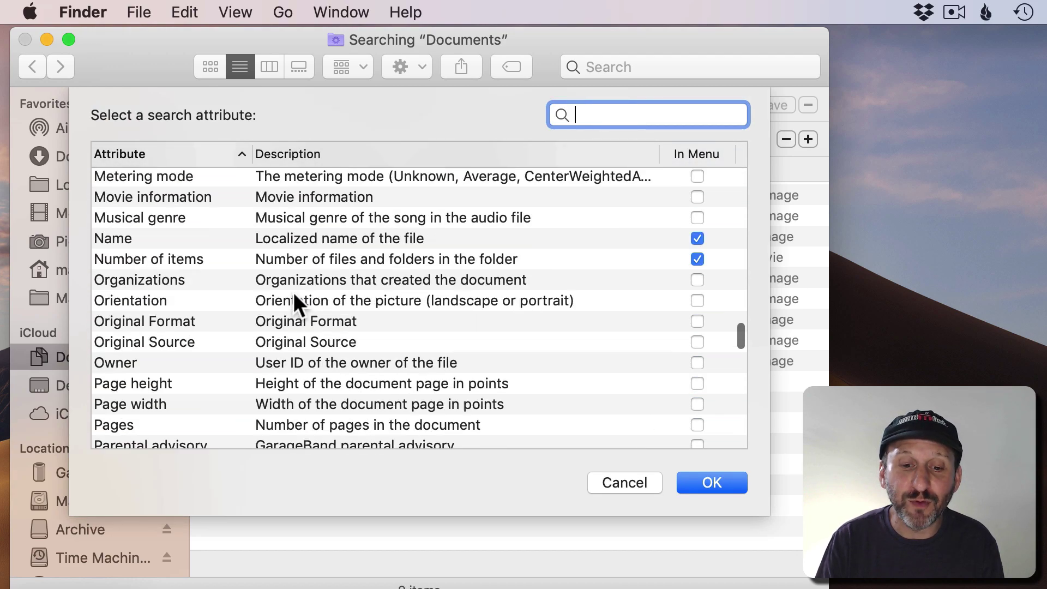
pyautogui.scroll(-10, 294, 292)
pyautogui.scroll(-10, 293, 293)
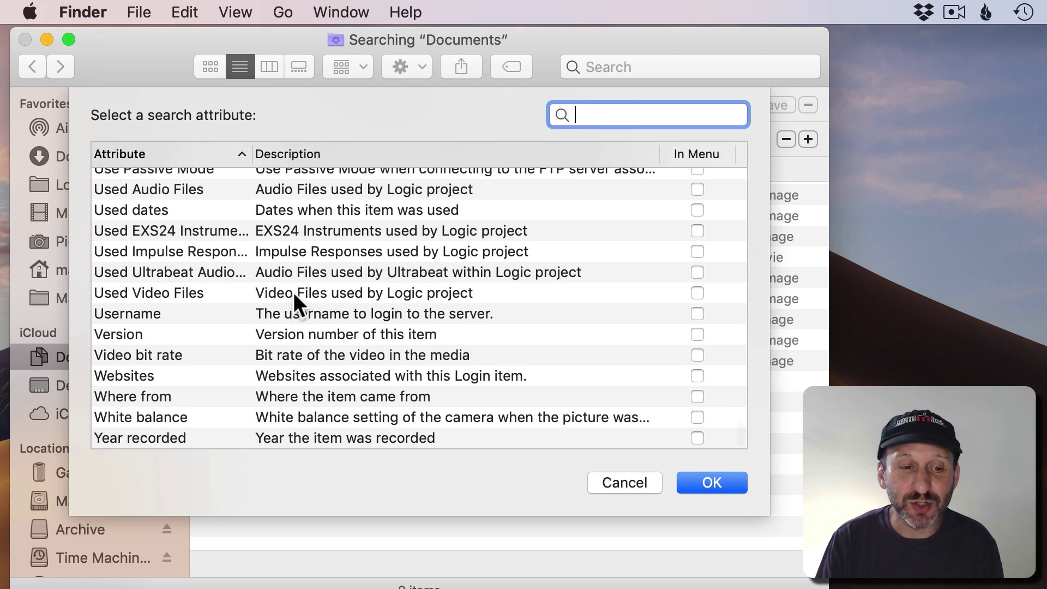
pyautogui.click(623, 483)
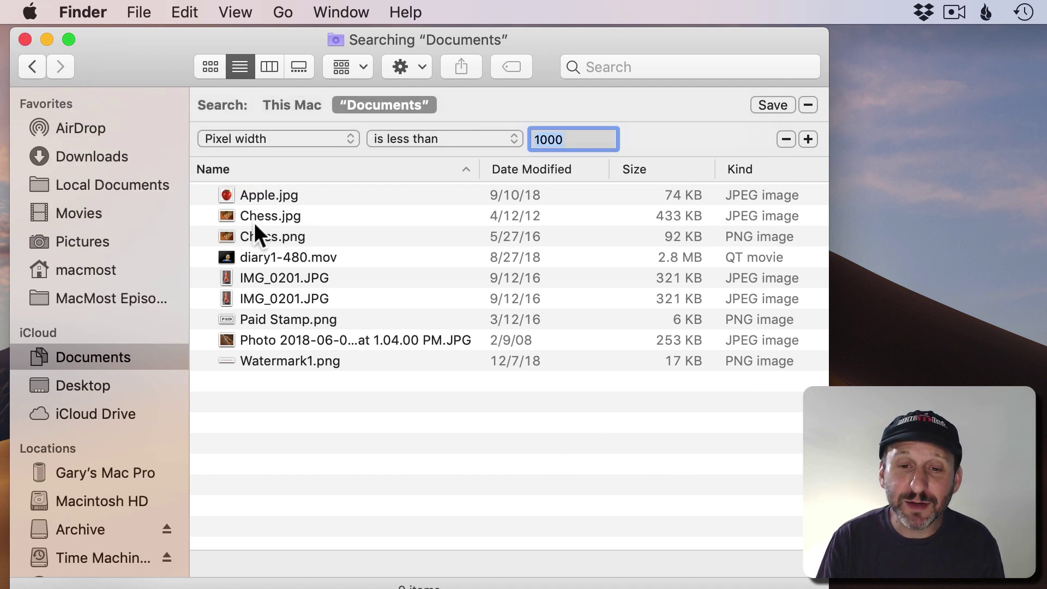
# Save the search as a Smart Folder, keeping Saved Searches as the location.
pyautogui.click(772, 104)
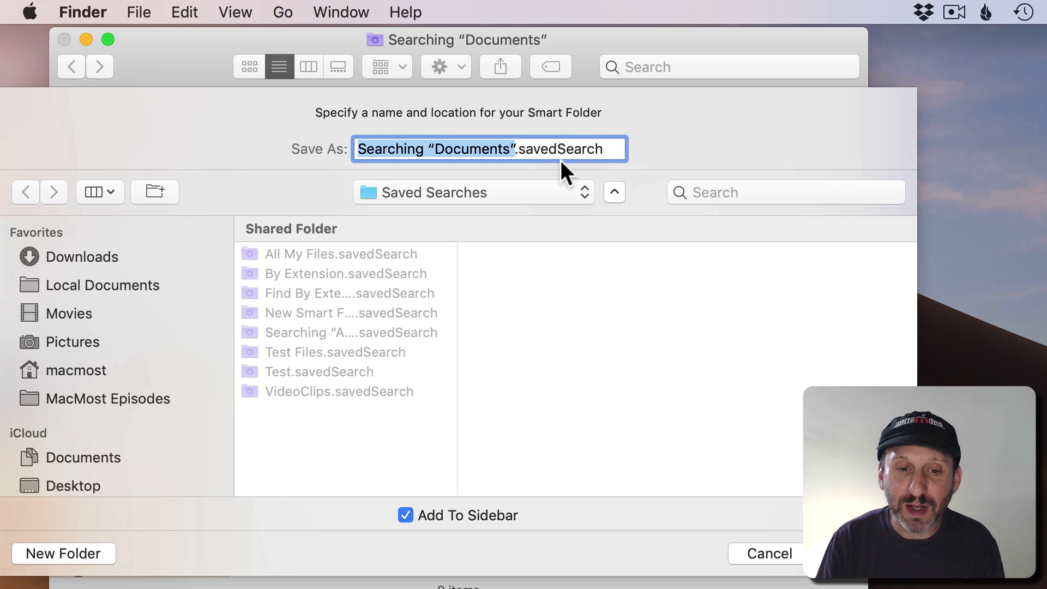
pyautogui.click(477, 193)
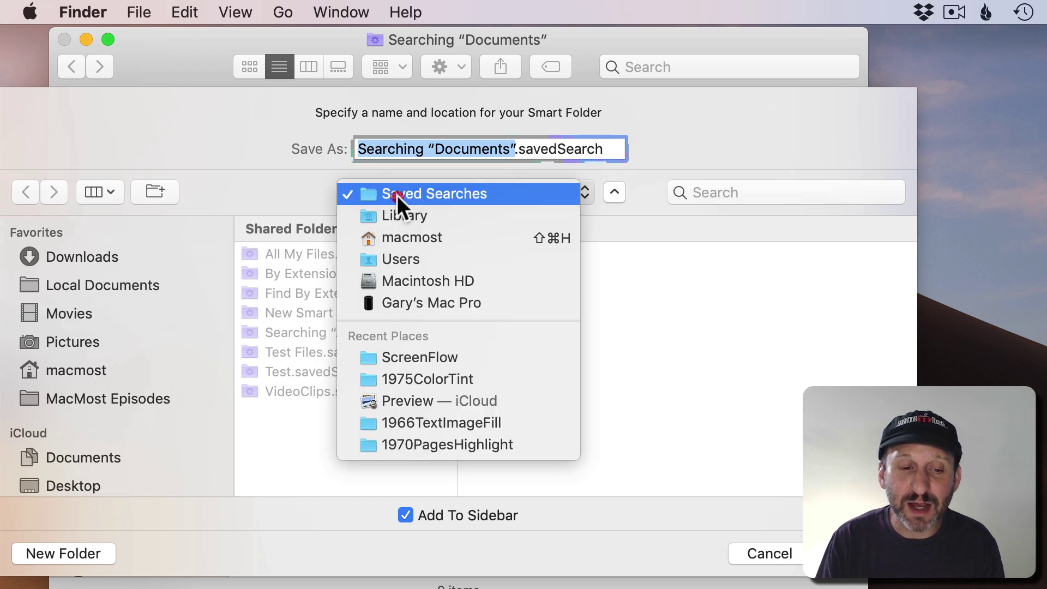
pyautogui.click(248, 162)
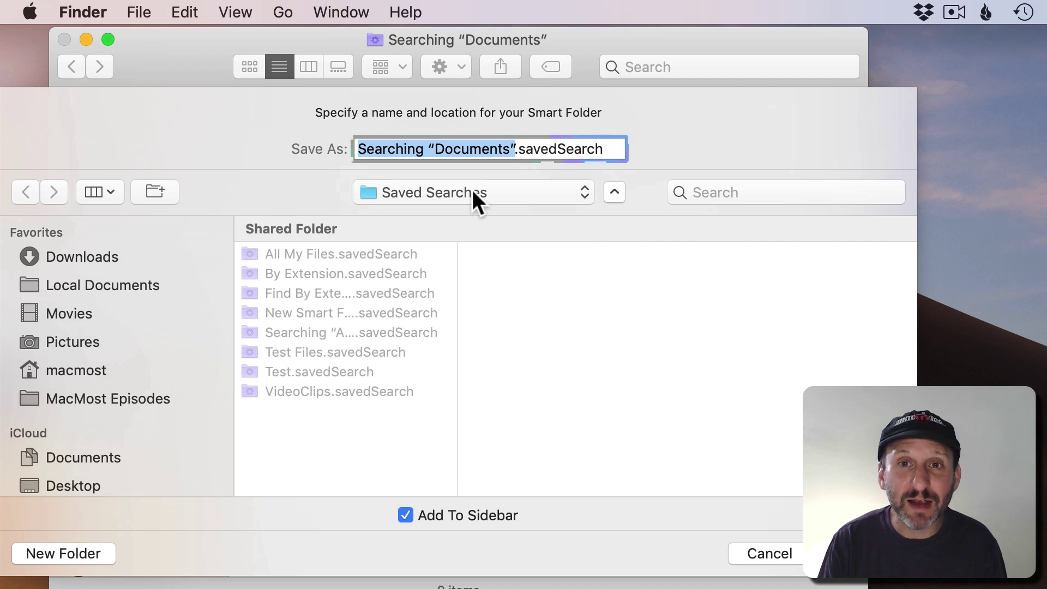
pyautogui.click(768, 553)
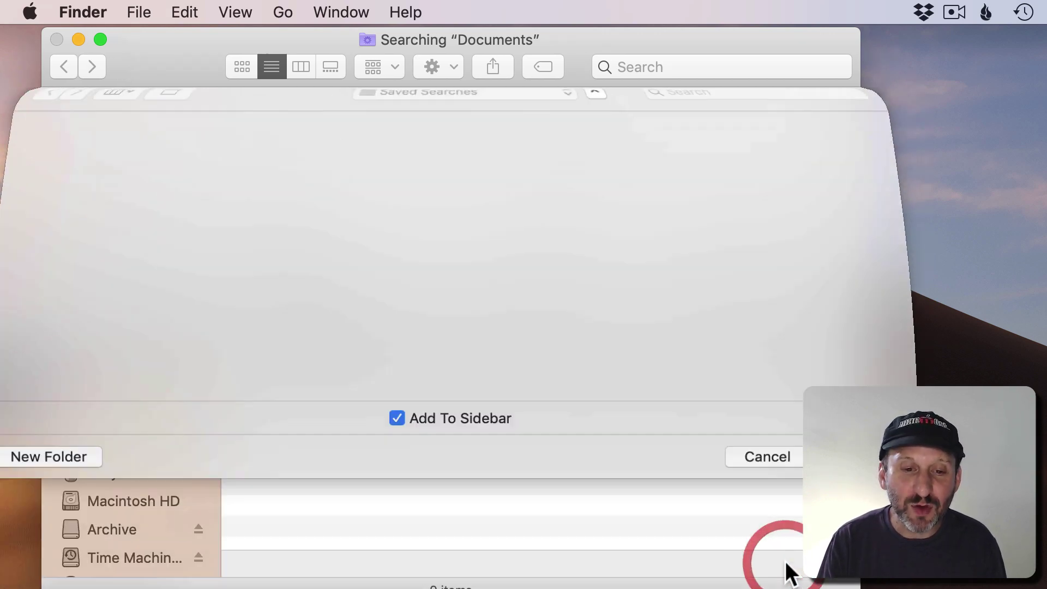